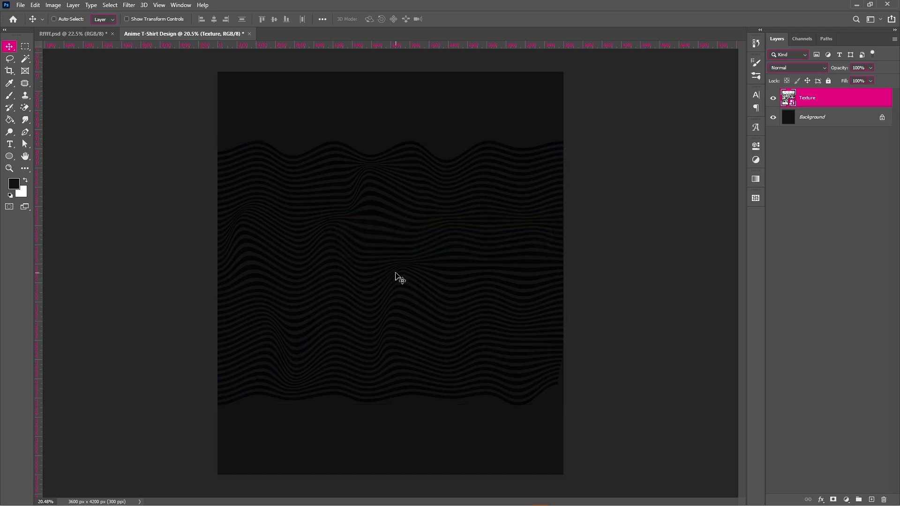
Place the Kaisen-PNG image from the Anime T-Shirt Design 14 folder into the design, scaled down about its centre over the texture
left_click(422, 500)
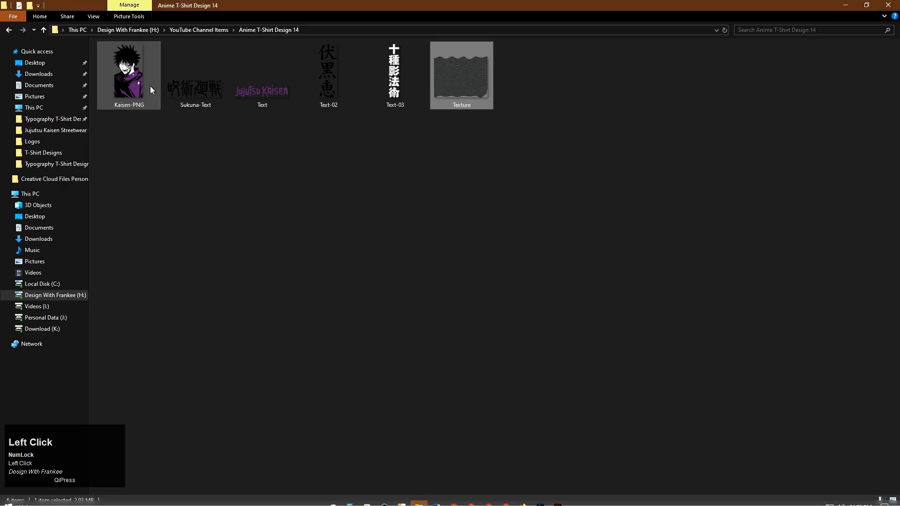
left_click_drag(149, 86, 537, 497)
left_click_drag(512, 440, 397, 268)
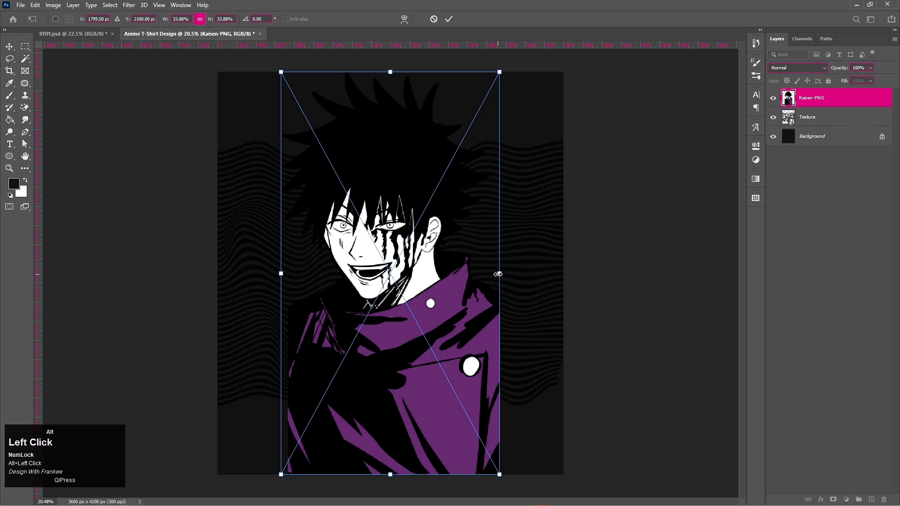
left_click_drag(498, 275, 477, 273)
mouse_move(400, 273)
left_mouse_down()
mouse_move(400, 257)
mouse_move(400, 265)
left_mouse_up()
double_click(400, 273)
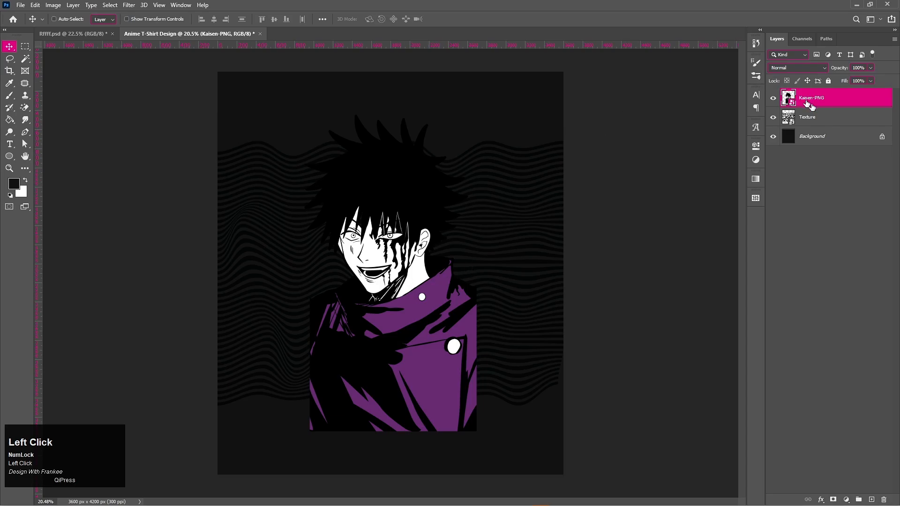
Apply a Color Overlay to the Texture layer in purple #5f316e sampled from the character's jacket
right_click(828, 117)
left_click(799, 115)
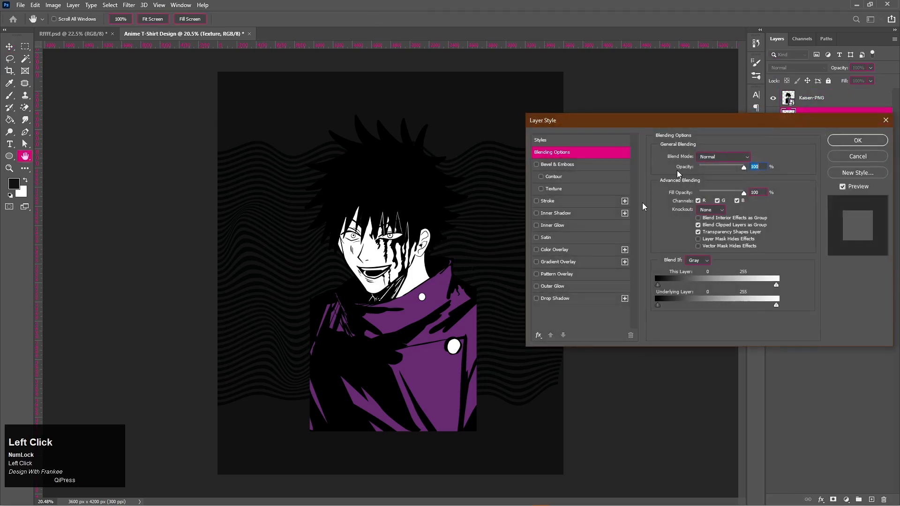
left_click(565, 251)
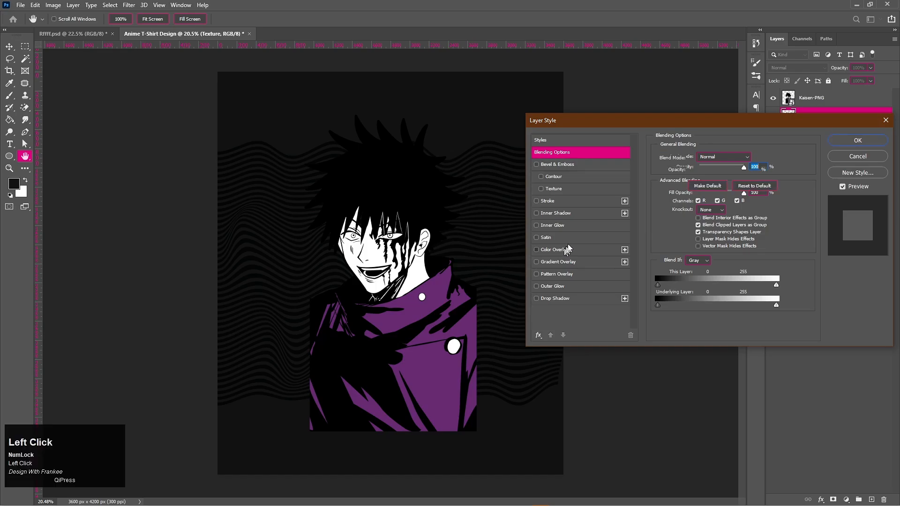
left_click(753, 158)
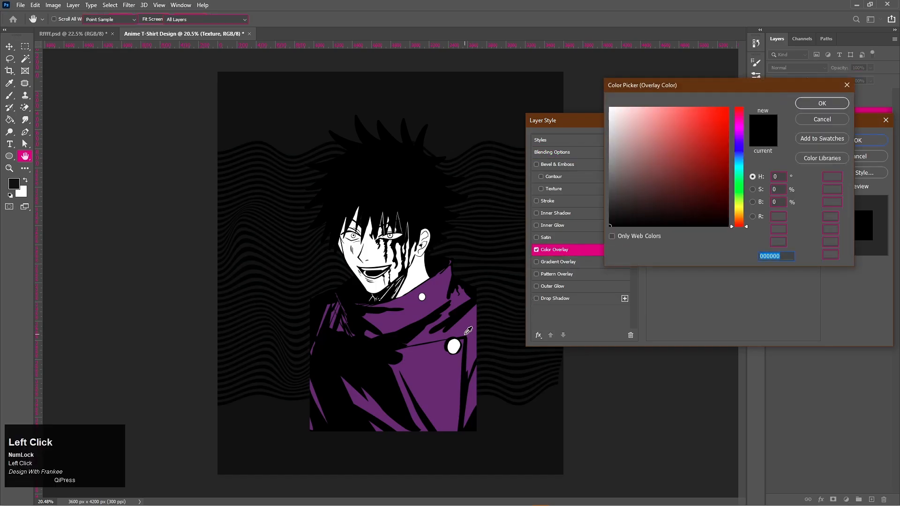
left_click(413, 384)
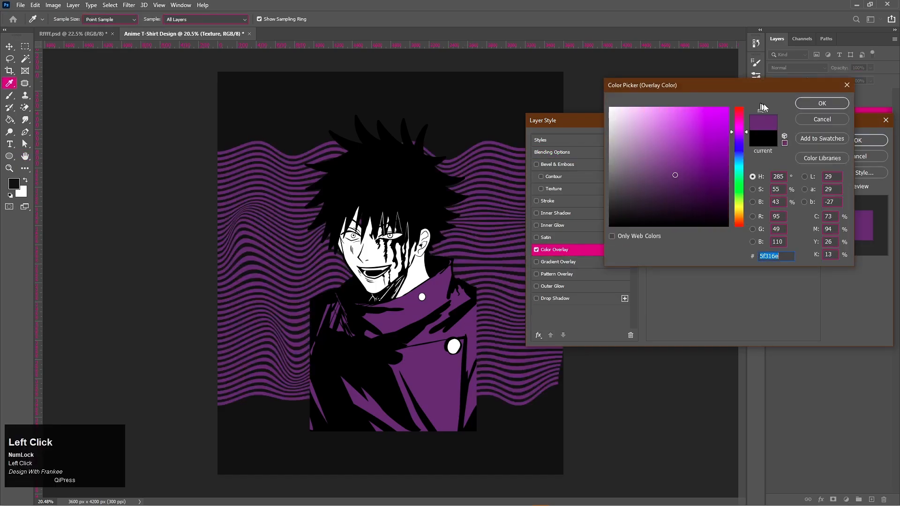
left_click(805, 109)
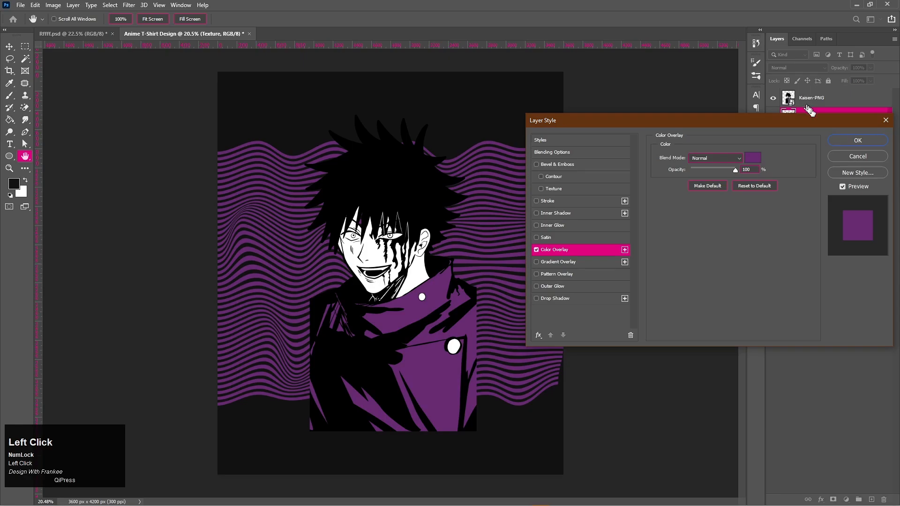
left_click(856, 142)
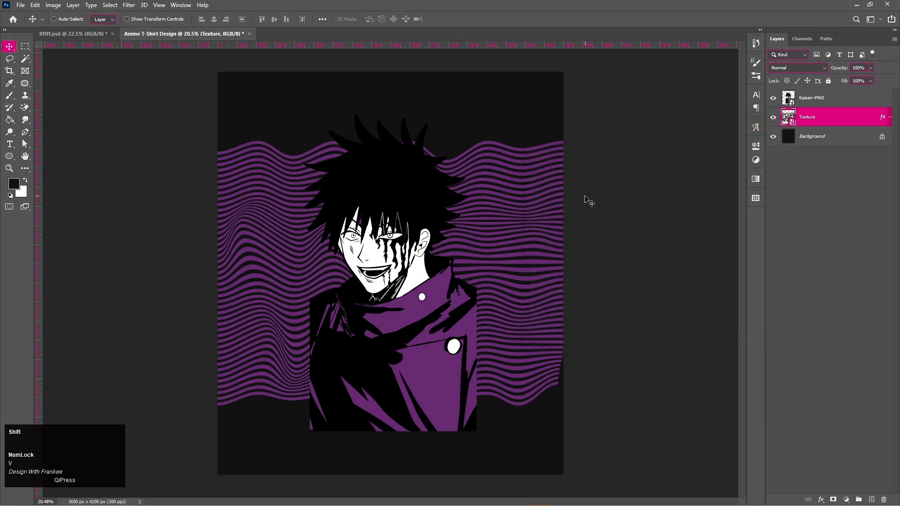
Scale the Texture layer to 31.99% with its lower edge level with the bottom of the character image
key("shift+t")
key("v")
key("ctrl+t")
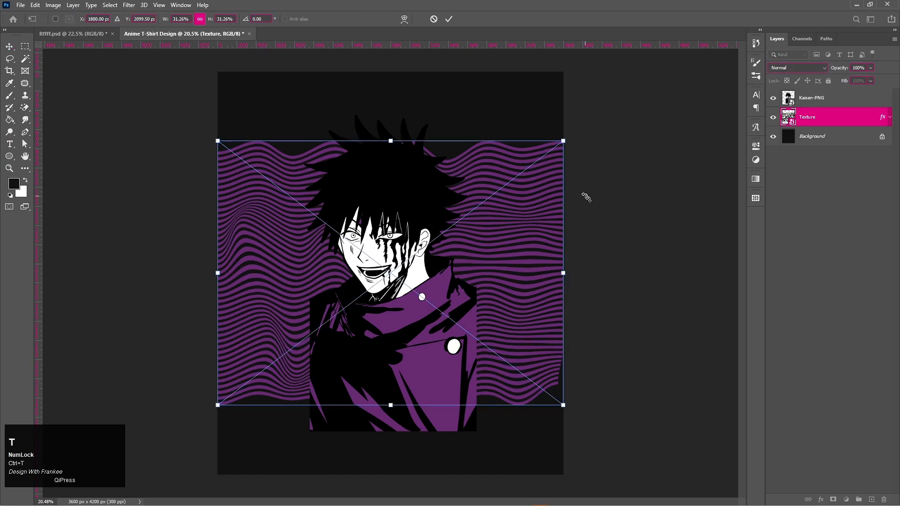
left_click_drag(581, 137, 538, 167)
mouse_move(393, 405)
left_mouse_down()
mouse_move(393, 431)
mouse_move(393, 418)
left_mouse_up()
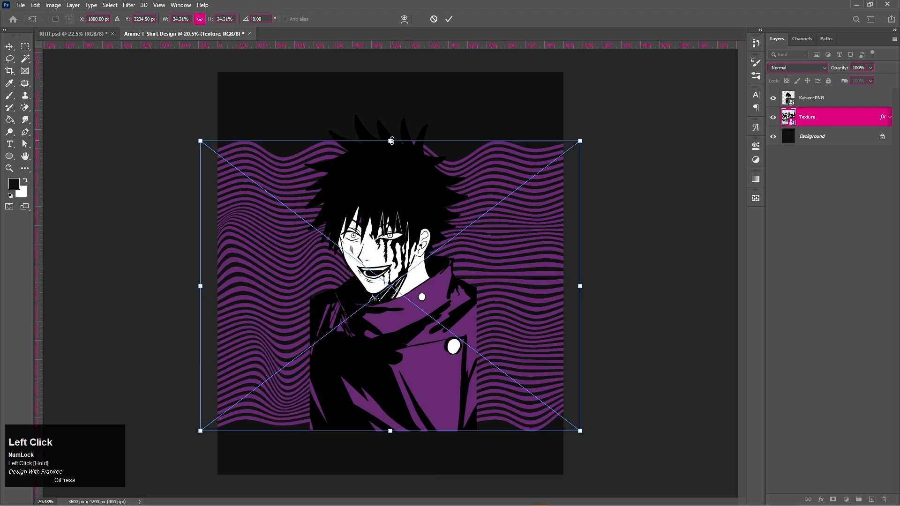
left_click_drag(392, 141, 396, 160)
key("Return")
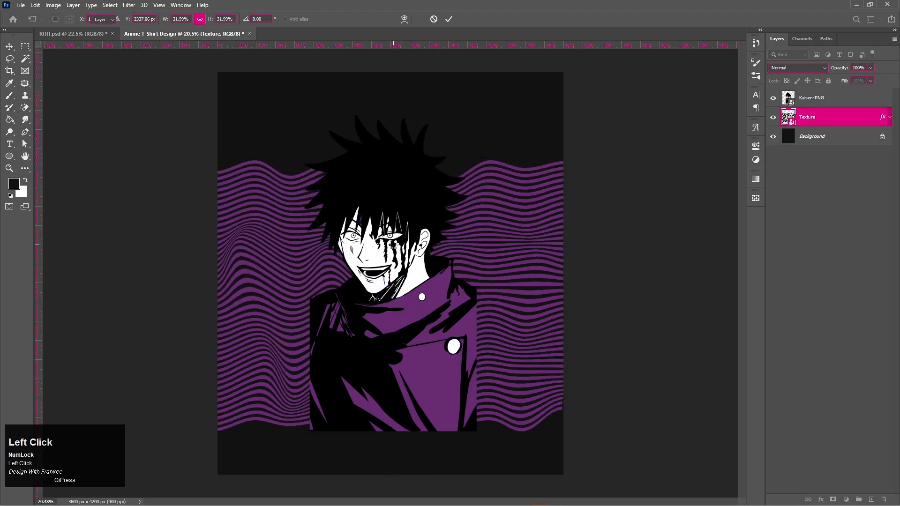
key("Return")
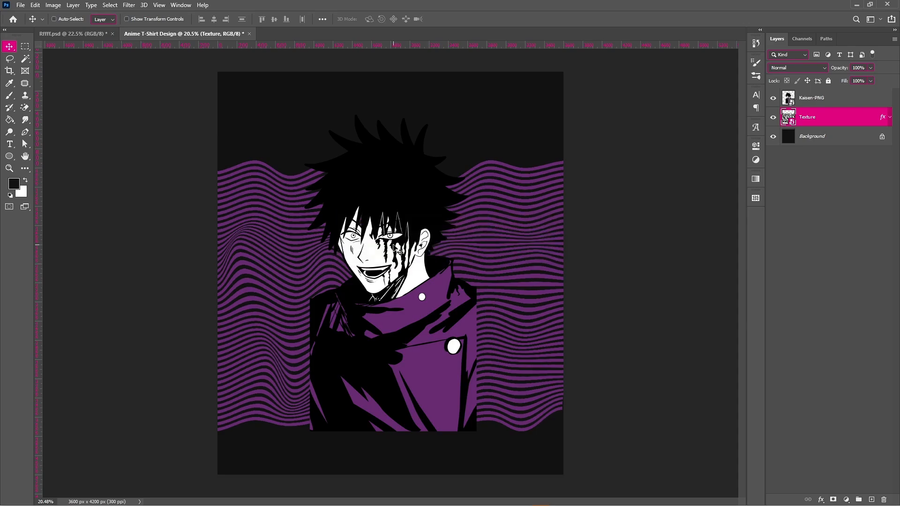
Narrow the Texture layer symmetrically to 27.25% width, leaving a margin on both sides of the canvas
key("ctrl+t")
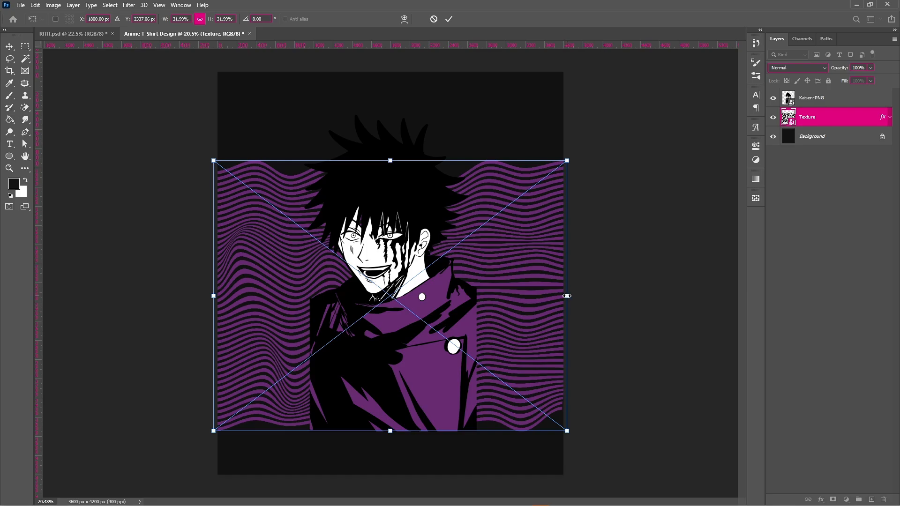
left_click_drag(567, 296, 540, 296)
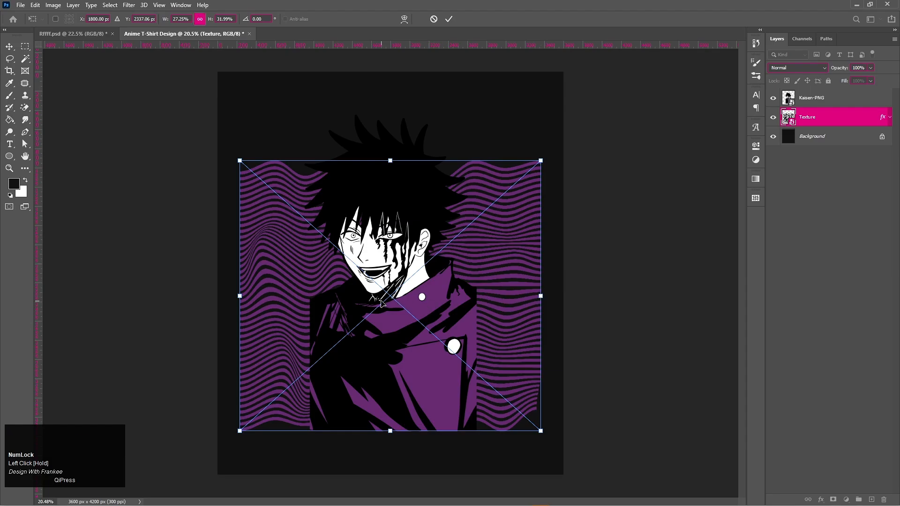
double_click(382, 304)
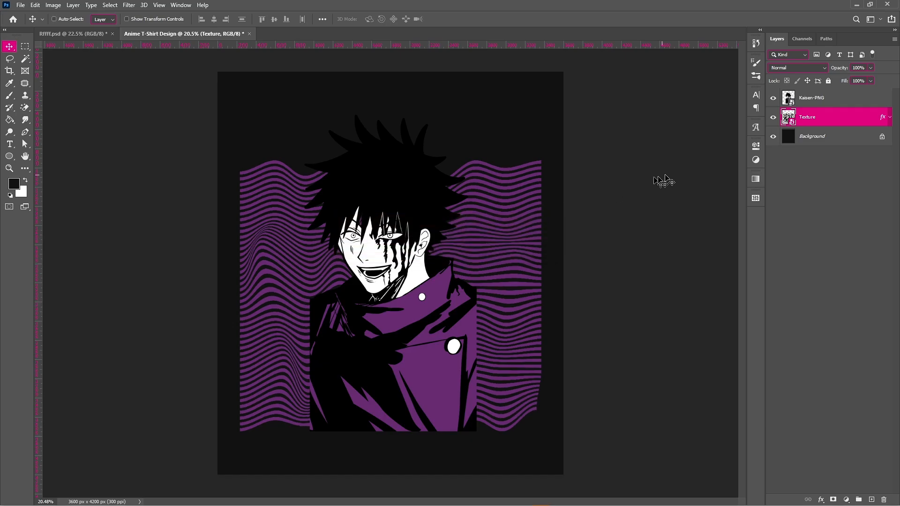
Hide the Background layer so the artwork sits on transparency
left_click(773, 137)
scroll(386, 273, "up", 1)
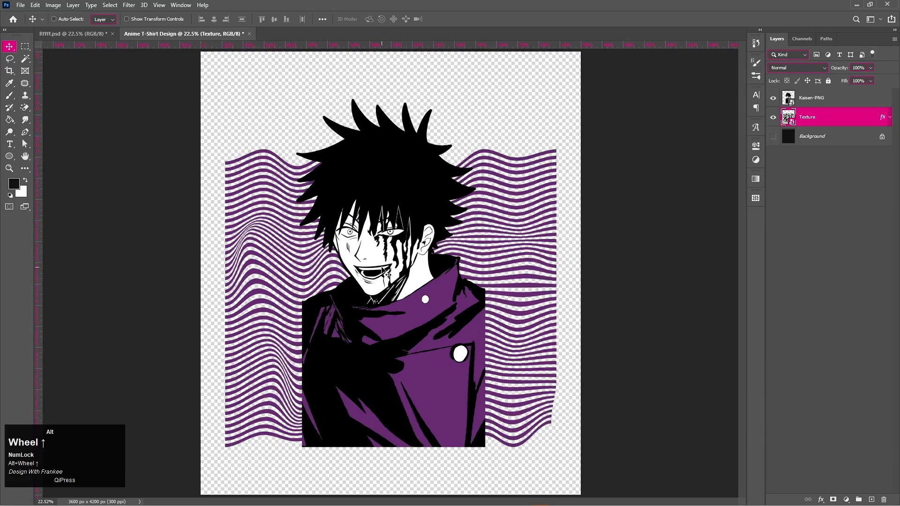
scroll(385, 272, "up", 1)
scroll(385, 272, "down", 1)
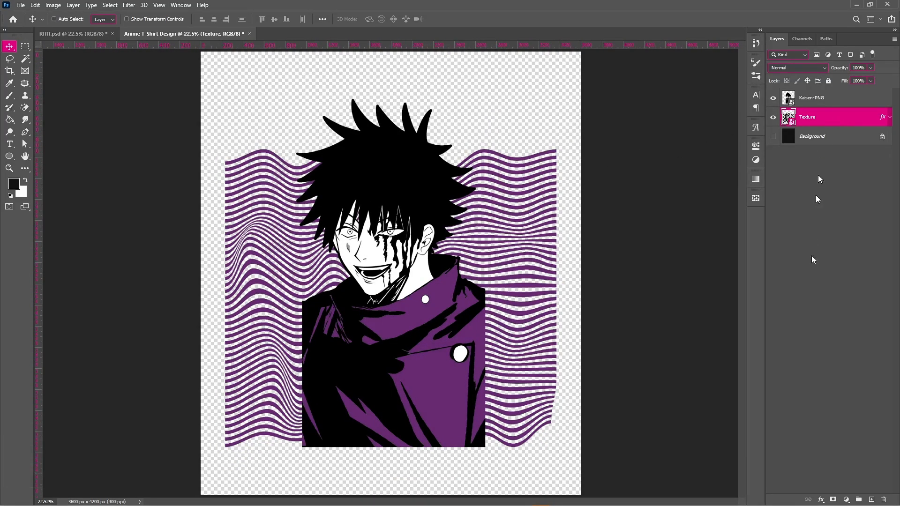
Add a layer above Texture and draw a dark rectangle about 1905 x 3228 px behind the character
left_click(872, 500)
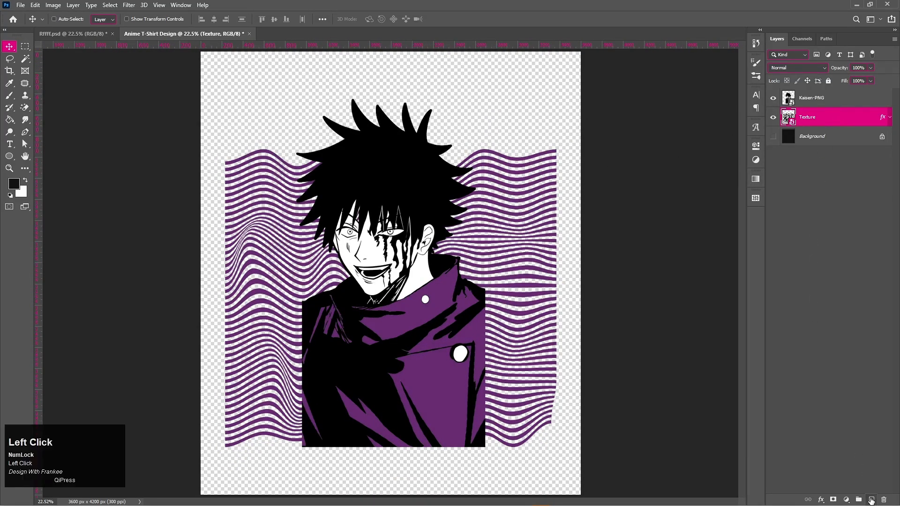
right_click(7, 158)
left_click(42, 156)
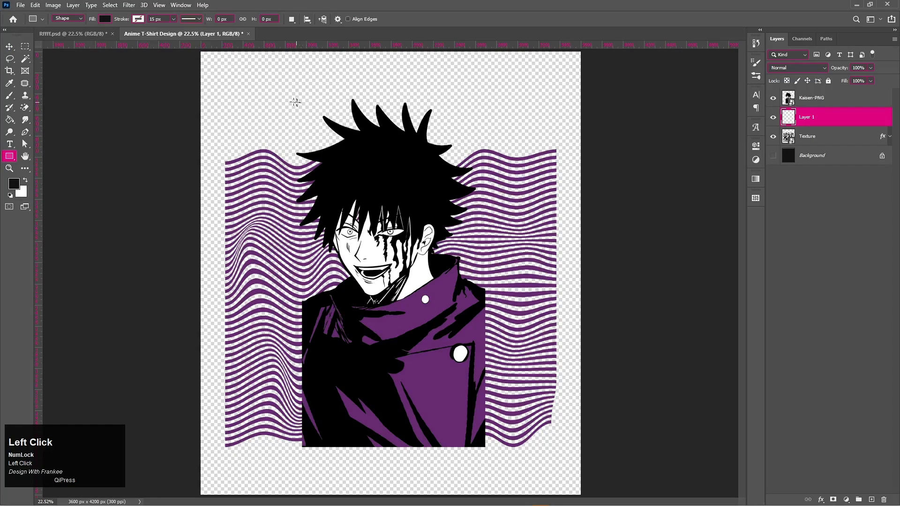
left_click_drag(288, 106, 489, 447)
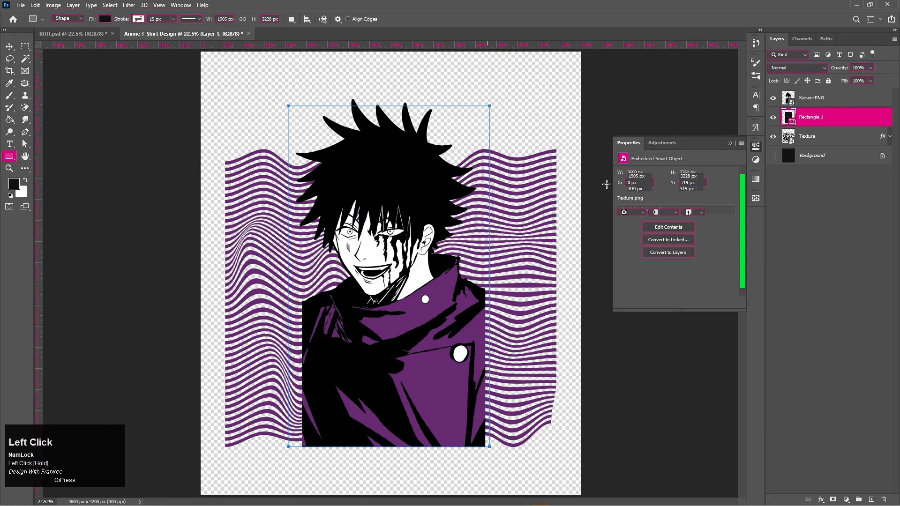
left_click(730, 143)
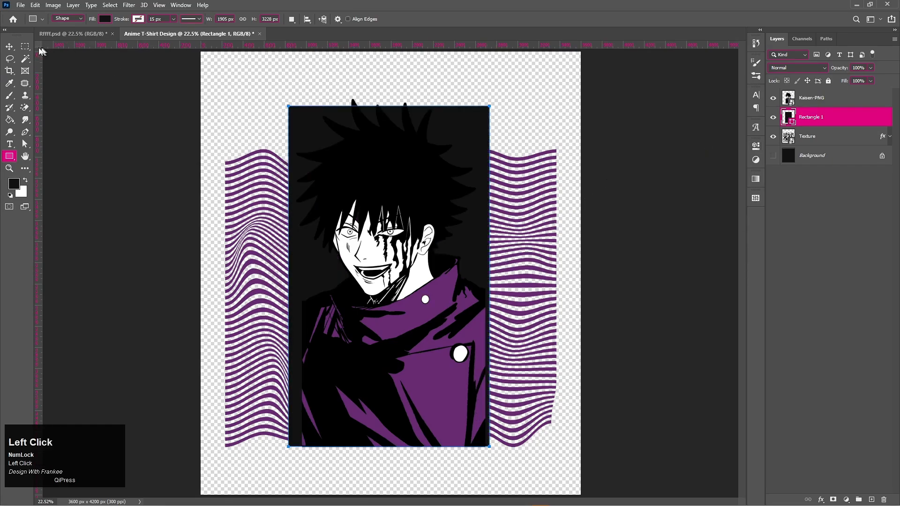
Fit the rectangle to the character by transforming it to 94.07% width and 100.22% height
key("v")
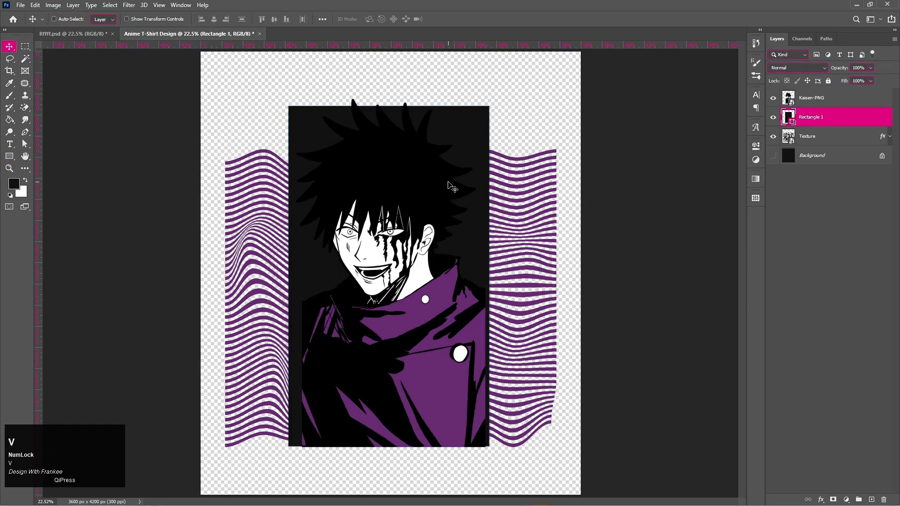
key("ctrl+t")
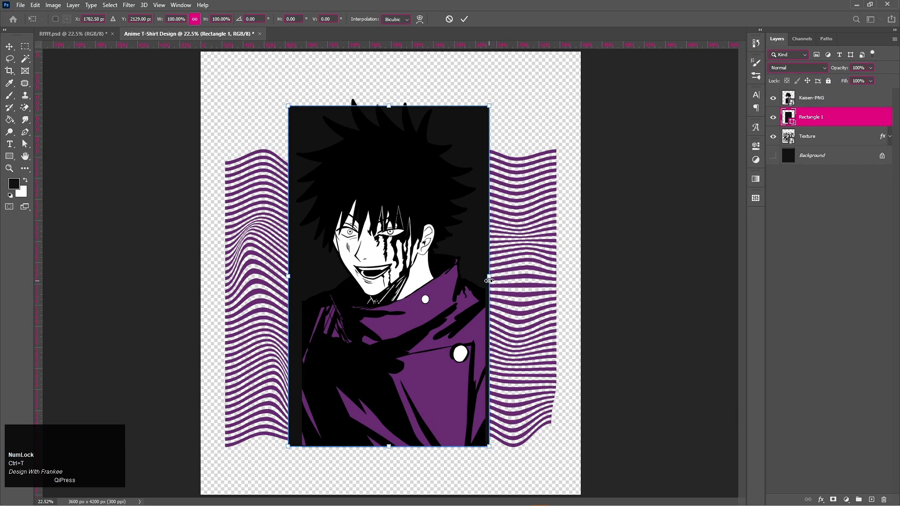
left_click_drag(489, 280, 485, 280)
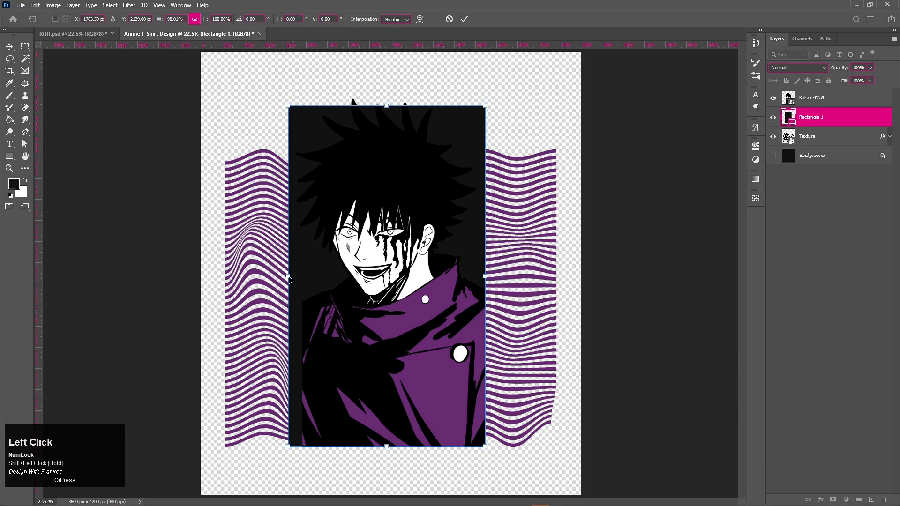
mouse_move(289, 280)
left_mouse_down()
mouse_move(303, 278)
mouse_move(296, 278)
left_mouse_up()
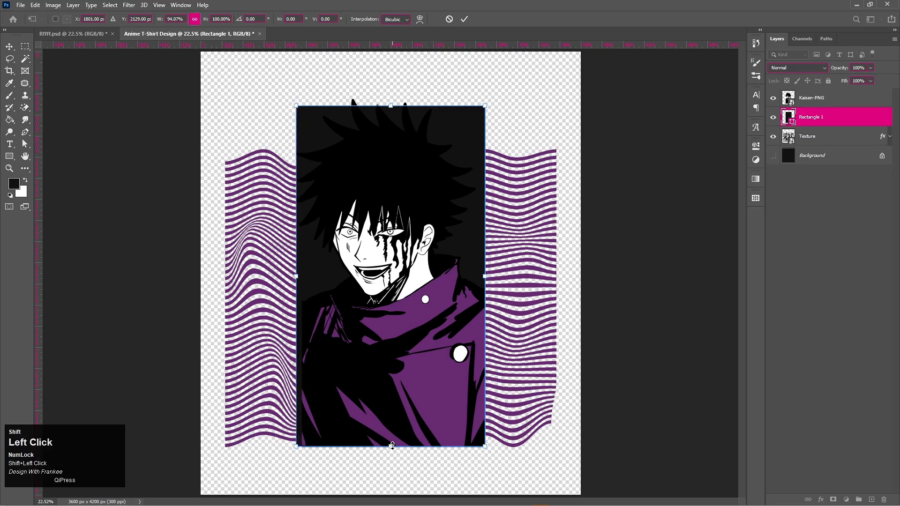
left_click_drag(393, 446, 392, 447)
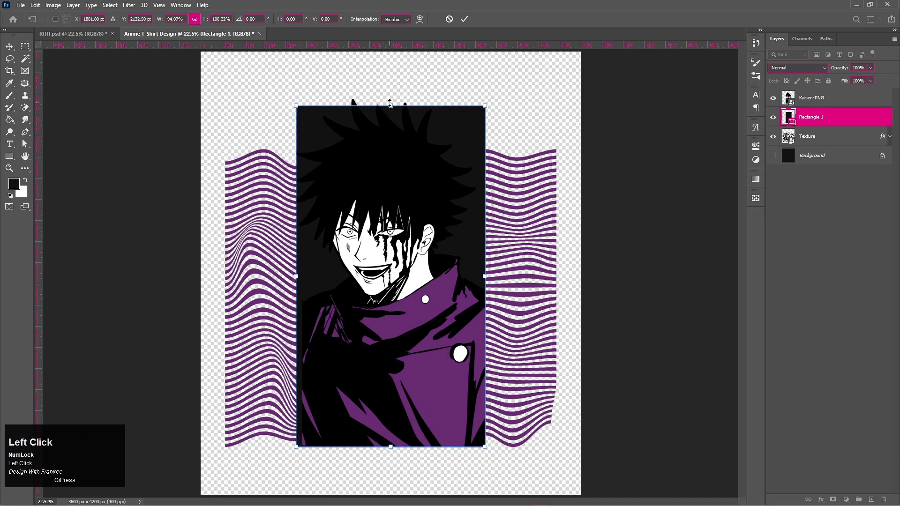
left_click_drag(390, 102, 414, 103)
double_click(389, 206)
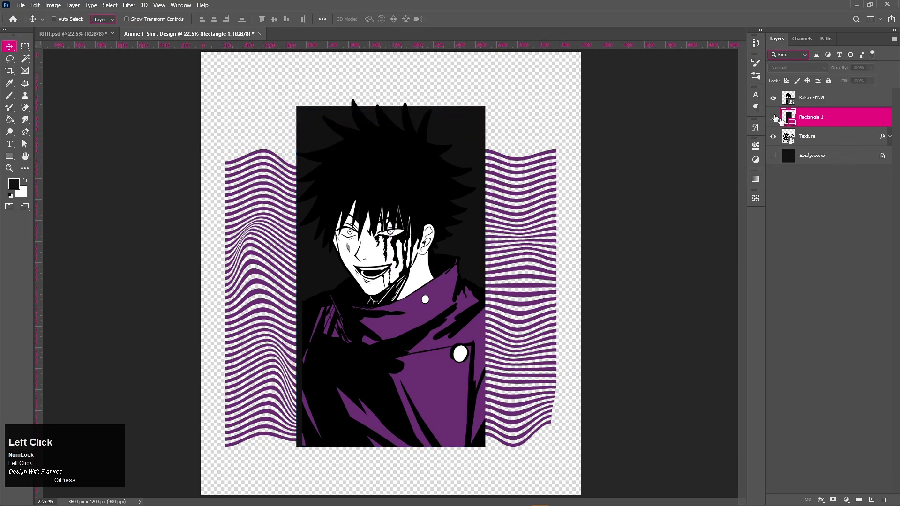
Hide the rectangle and stretch the Texture layer upward above the hair to 27.50% width and 40.08% height
left_click(773, 117)
left_click(825, 136)
key("ctrl+t")
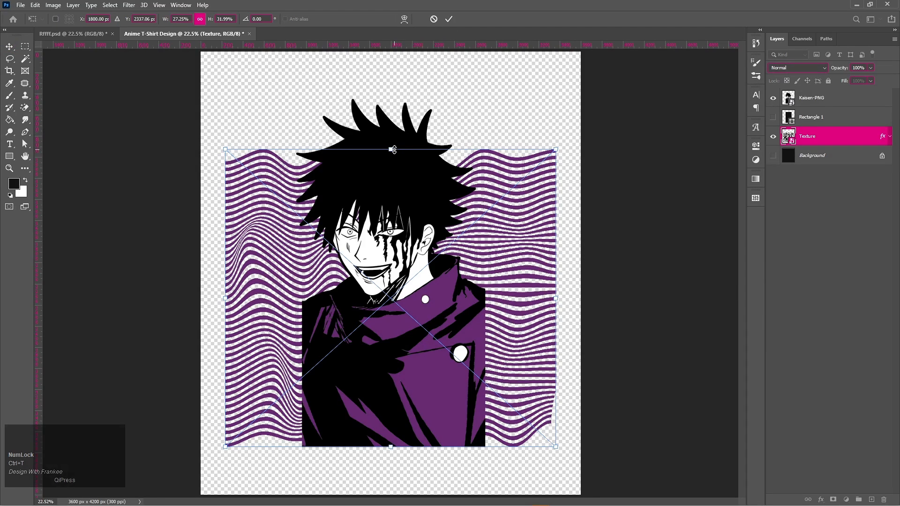
left_click_drag(394, 148, 409, 92)
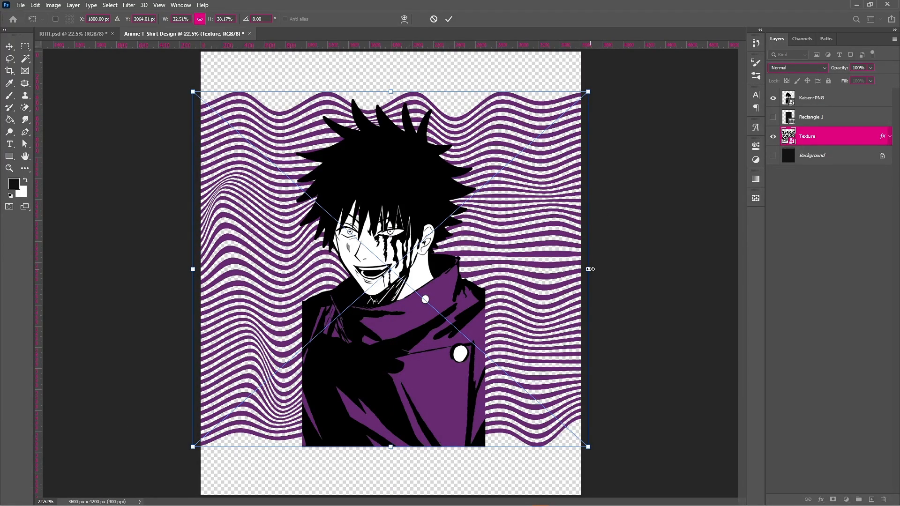
left_click_drag(590, 269, 558, 269)
left_click_drag(392, 91, 398, 73)
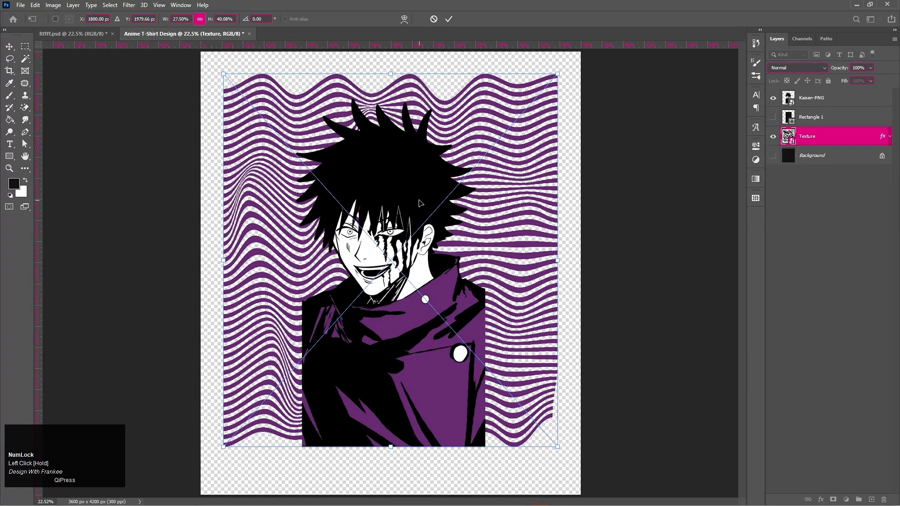
key("Return")
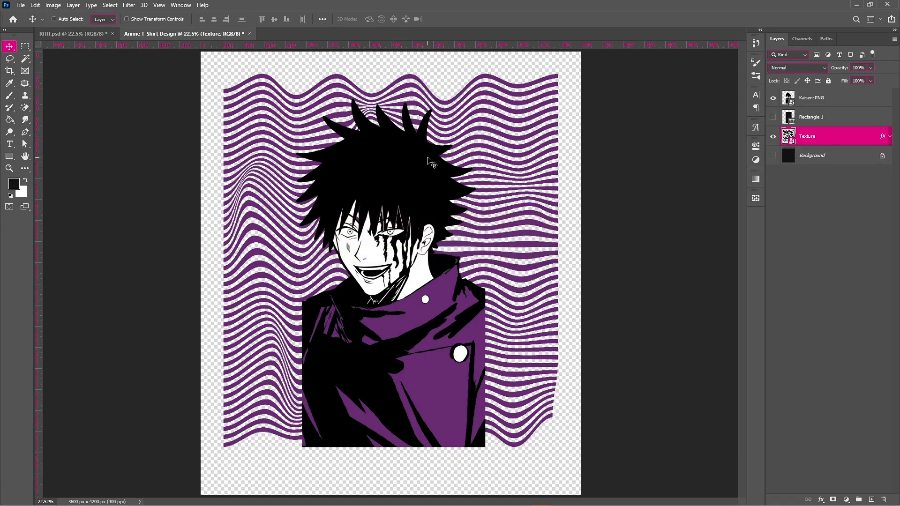
Add a layer mask to the Texture layer and show the Rectangle 1 layer again
left_click(825, 122)
left_click(773, 118)
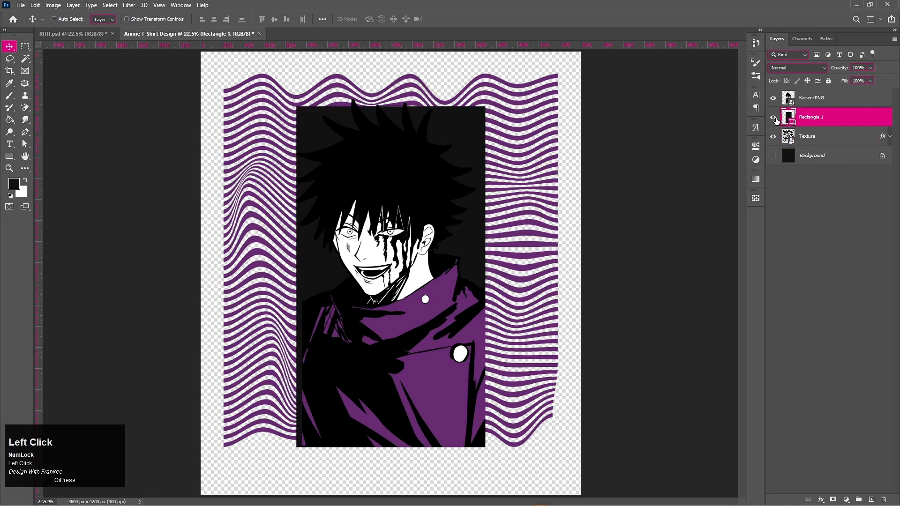
left_click(773, 117)
left_click(808, 138)
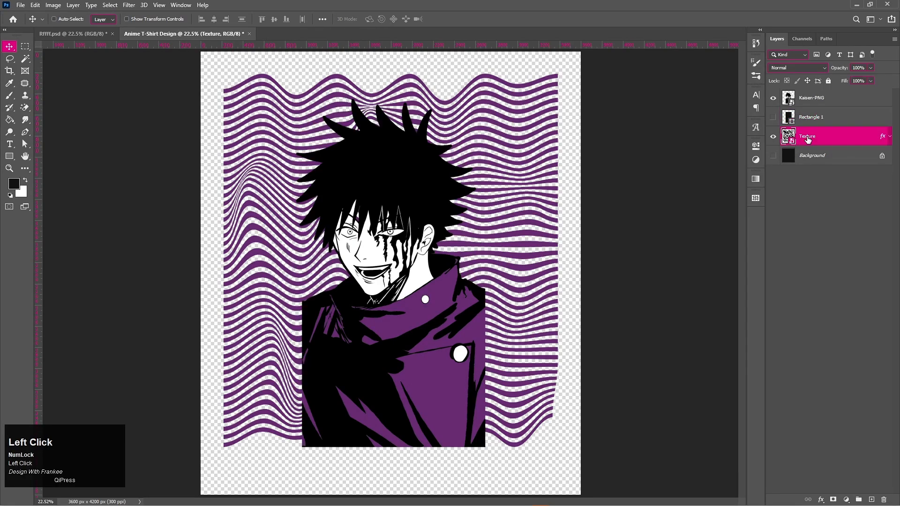
left_click(834, 499)
left_click(773, 117)
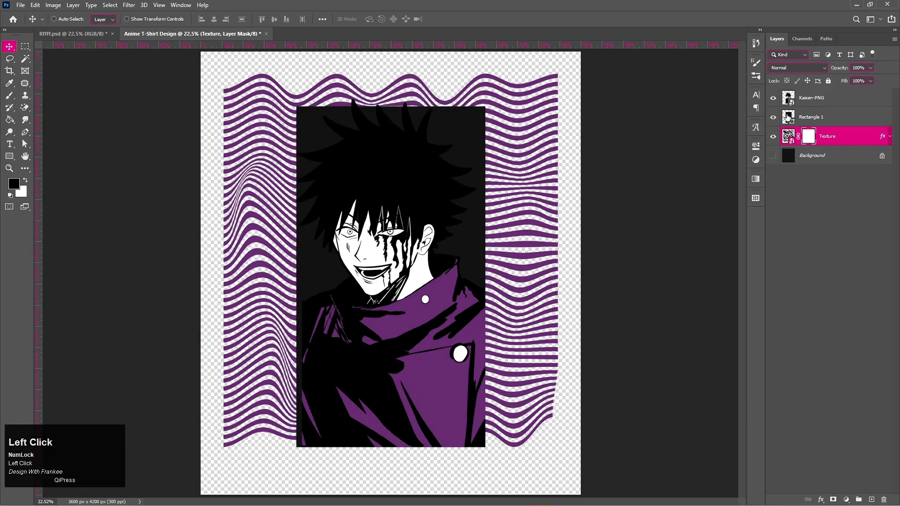
Load the outline of Rectangle 1 as a selection while keeping the Texture layer's mask active
left_click(788, 117, "ctrl")
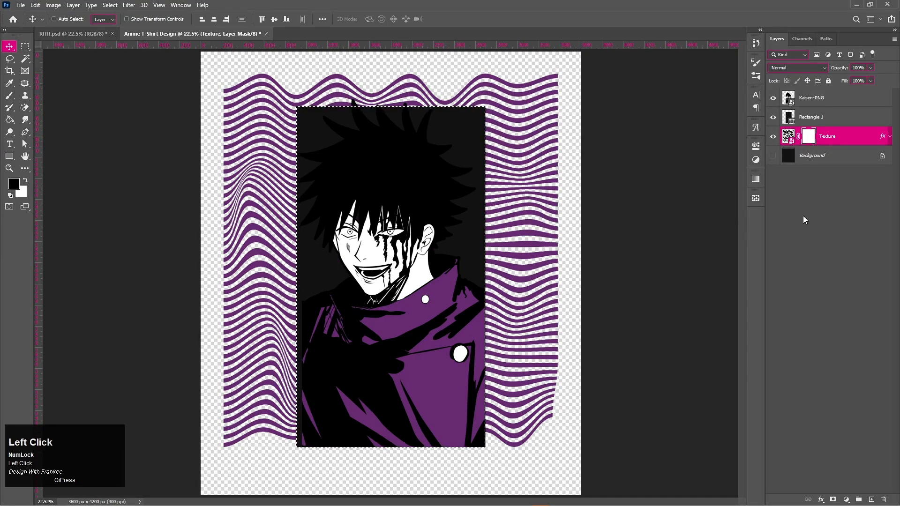
key("ctrl+alt")
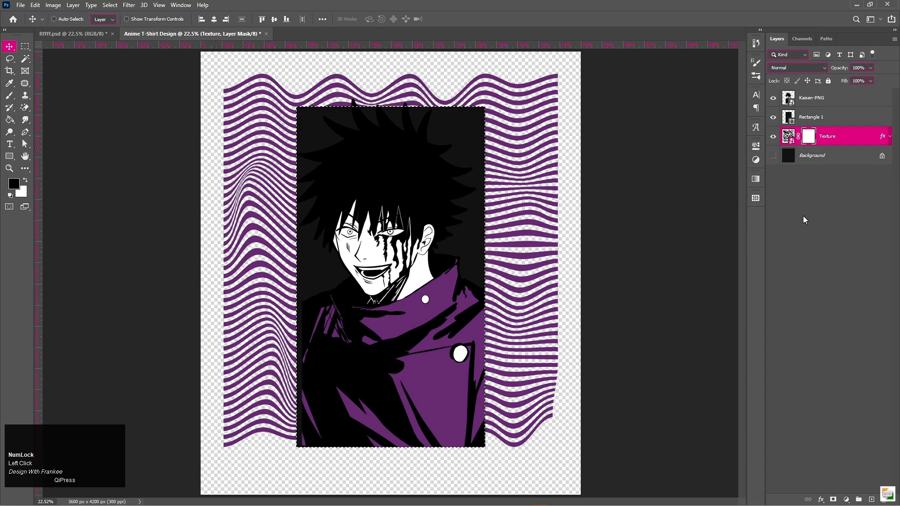
key("ctrl+i")
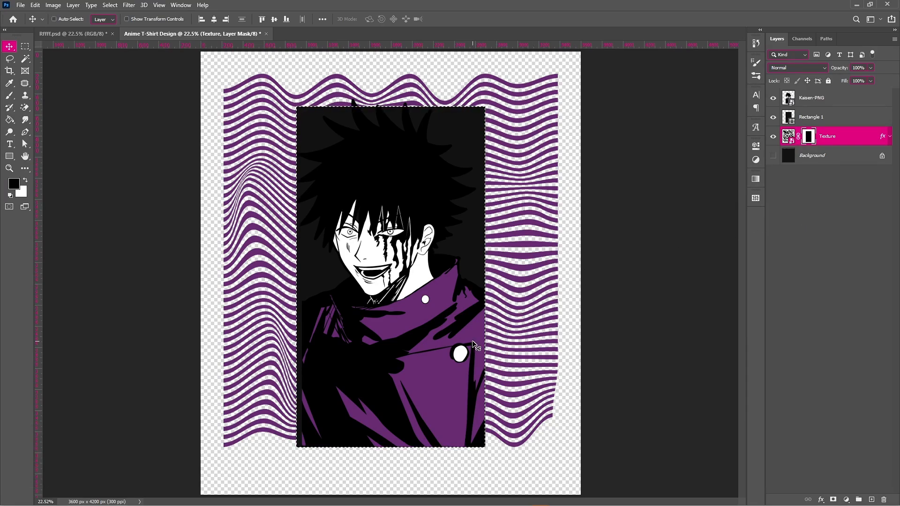
key("b")
left_click_drag(513, 270, 624, 166)
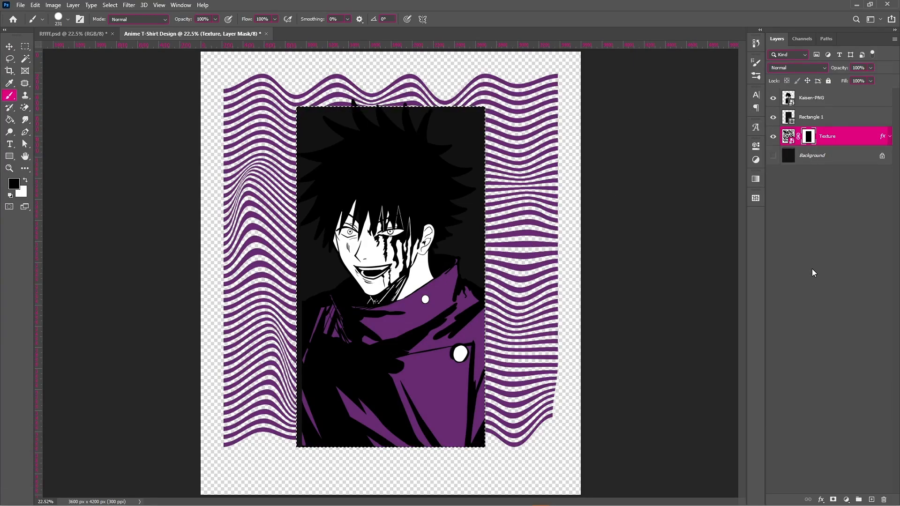
key("ctrl+z")
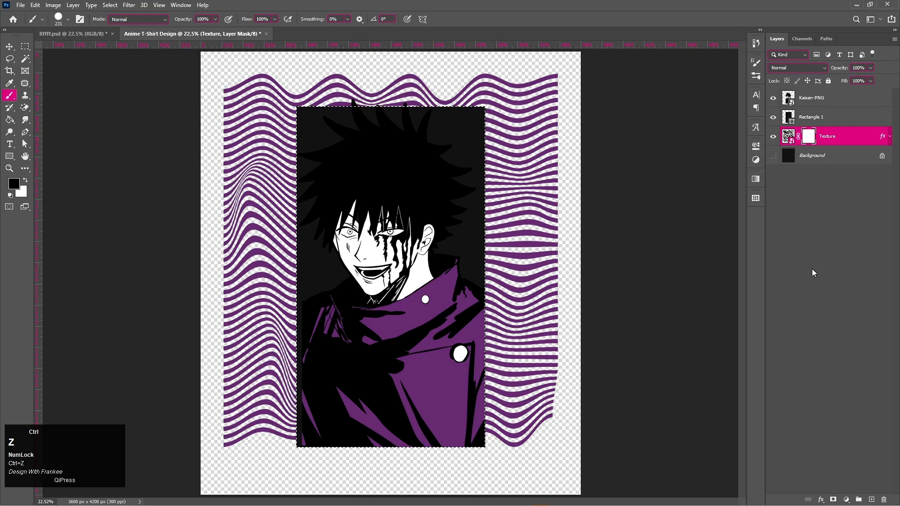
Invert the selection, paint black on the Texture mask everywhere outside the rectangle with a larger brush, and deselect
key("ctrl+shift+i")
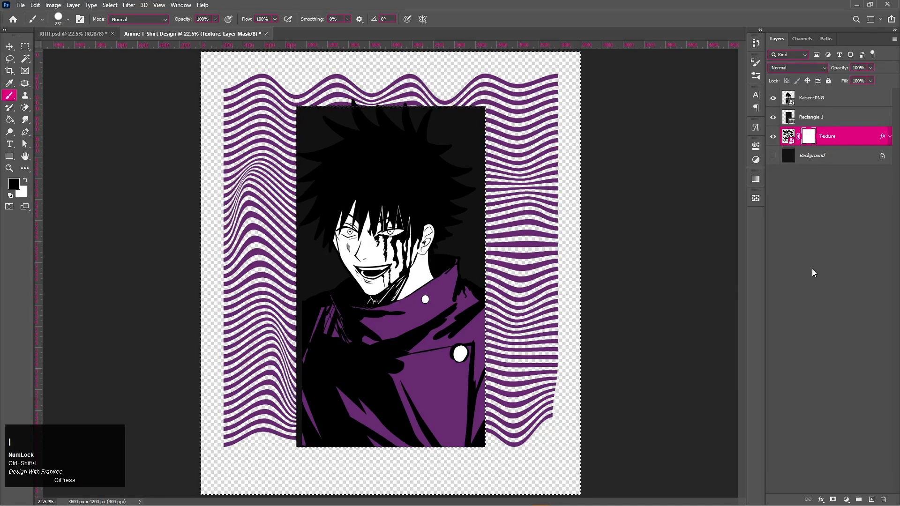
right_click(497, 130, "alt")
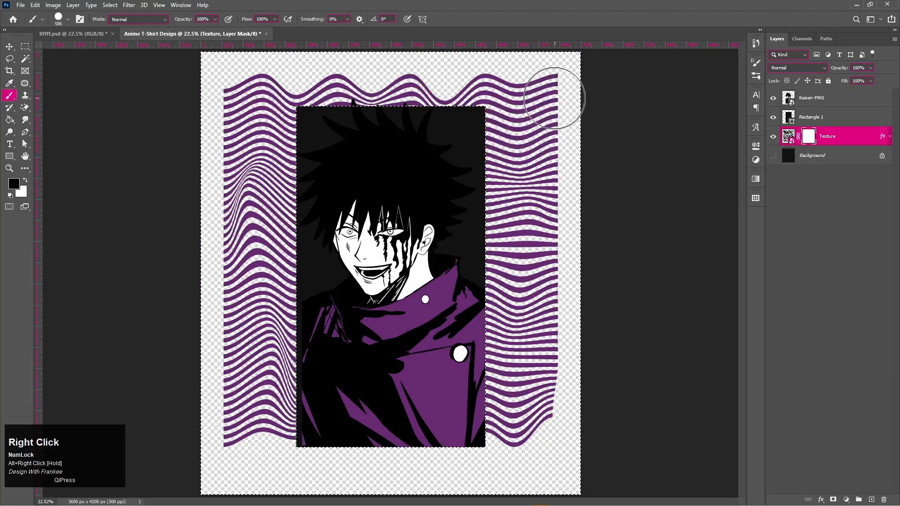
left_click_drag(557, 90, 485, 97)
mouse_move(440, 97)
left_mouse_down()
mouse_move(244, 99)
mouse_move(244, 129)
mouse_move(287, 139)
mouse_move(272, 159)
mouse_move(249, 168)
mouse_move(241, 202)
mouse_move(297, 203)
mouse_move(249, 235)
mouse_move(242, 304)
mouse_move(259, 393)
mouse_move(258, 432)
mouse_move(246, 443)
mouse_move(240, 377)
mouse_move(298, 265)
mouse_move(289, 238)
mouse_move(289, 435)
mouse_move(523, 440)
mouse_move(509, 439)
mouse_move(506, 416)
mouse_move(519, 138)
mouse_move(504, 126)
mouse_move(504, 246)
mouse_move(525, 427)
mouse_move(537, 387)
mouse_move(538, 131)
left_mouse_up()
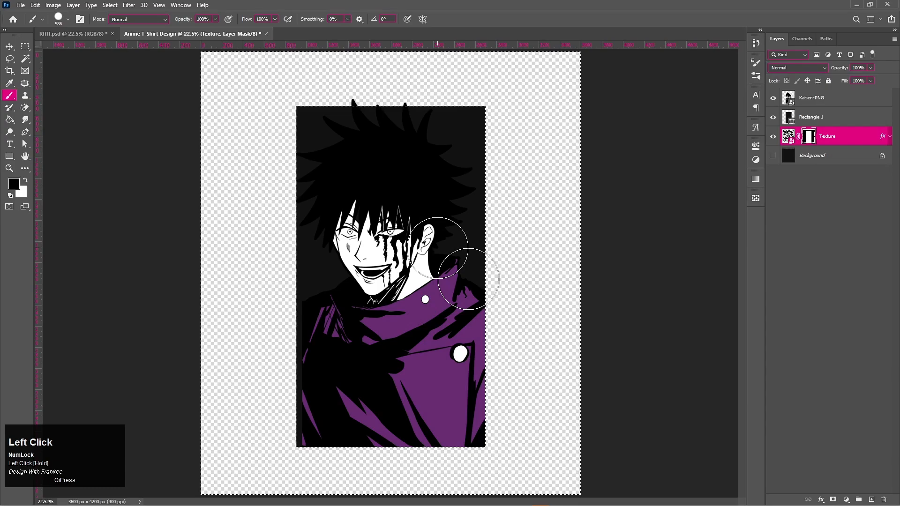
key("v")
key("ctrl+d")
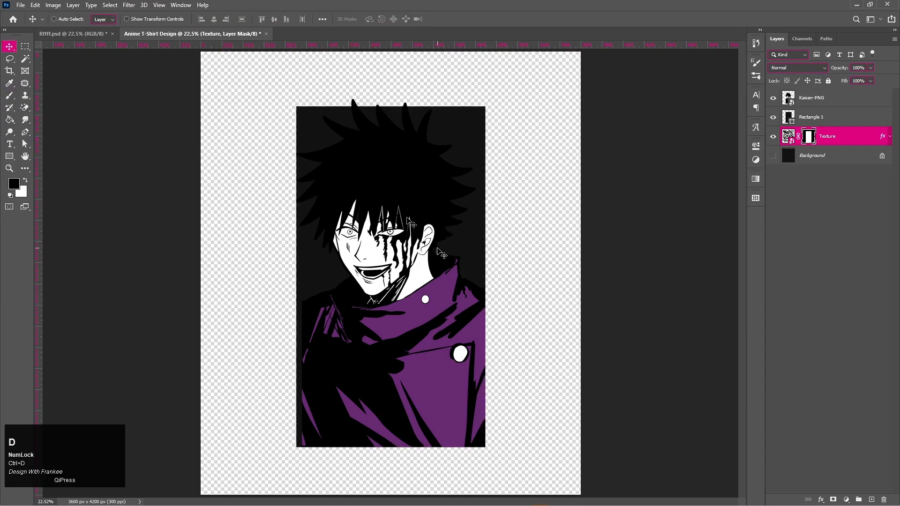
Hide Rectangle 1 and scale the Kaisen-PNG character down to 25.57% so it sits inside the masked texture
left_click(773, 117)
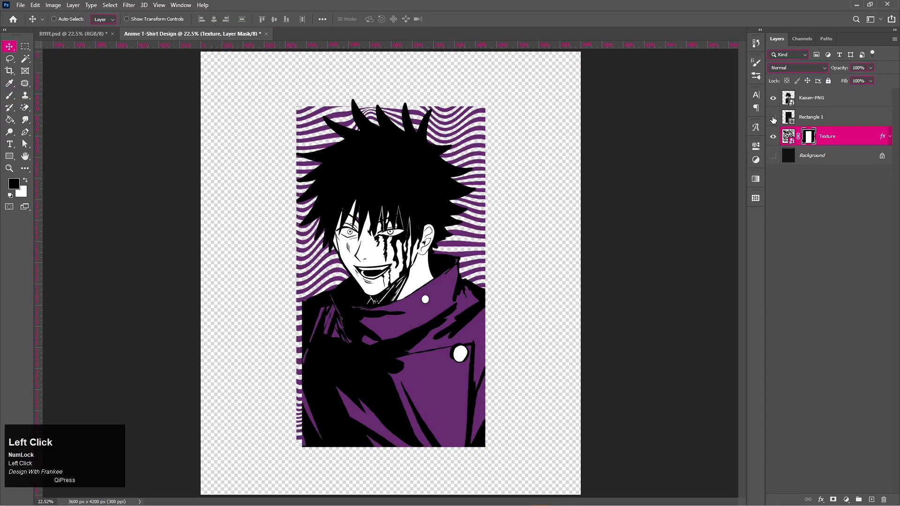
left_click(825, 98)
key("ctrl+t")
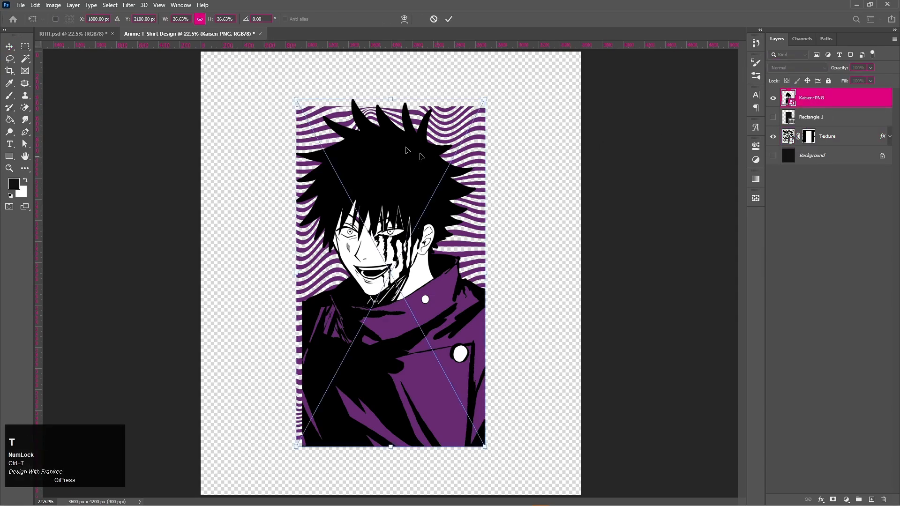
left_click_drag(389, 97, 391, 115)
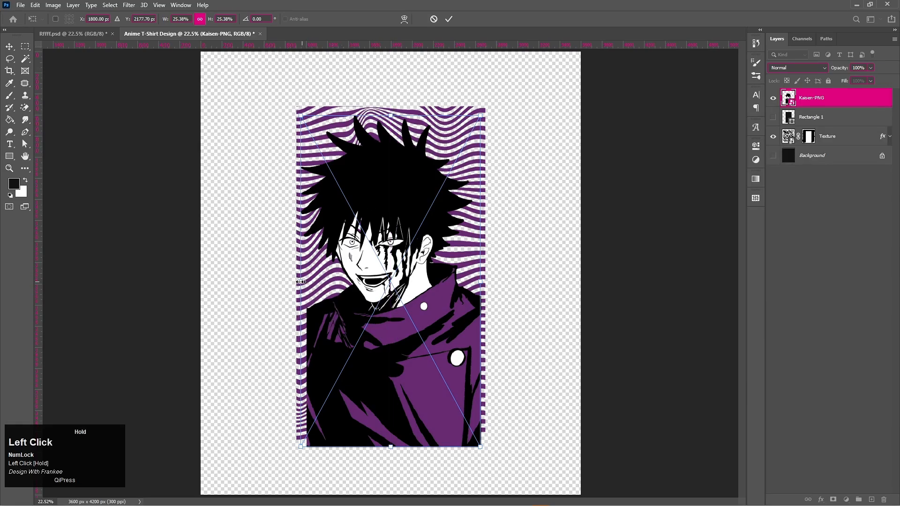
left_click_drag(300, 282, 298, 281)
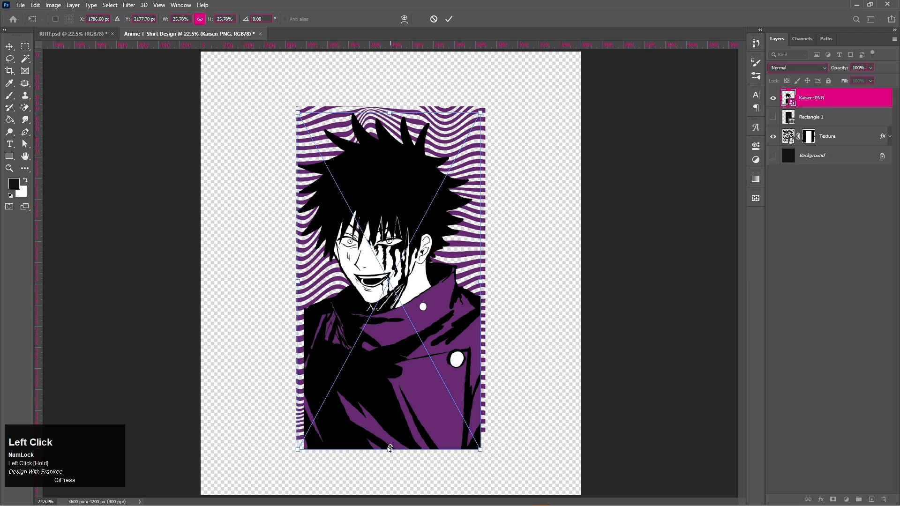
left_click_drag(390, 449, 389, 444)
double_click(398, 272)
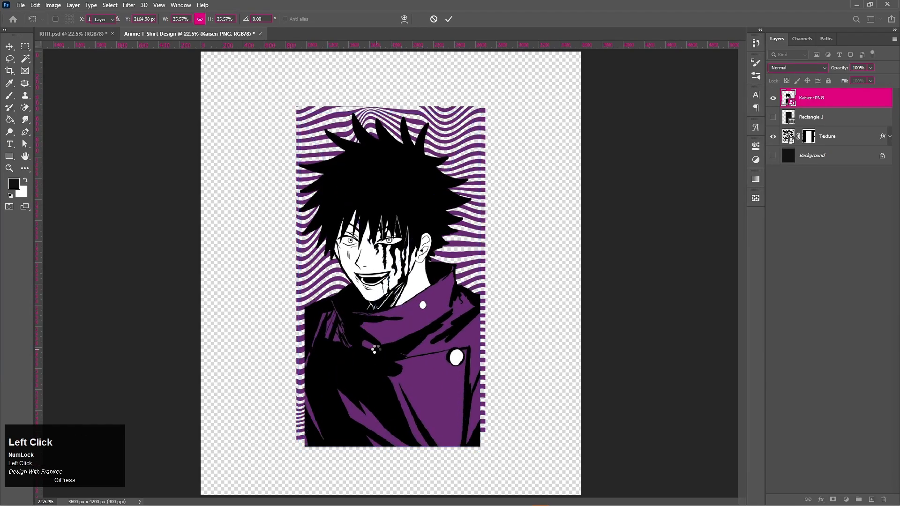
Narrow the Texture layer and its mask to 89.77% width at full height, keeping it centred behind the character
left_click(809, 136)
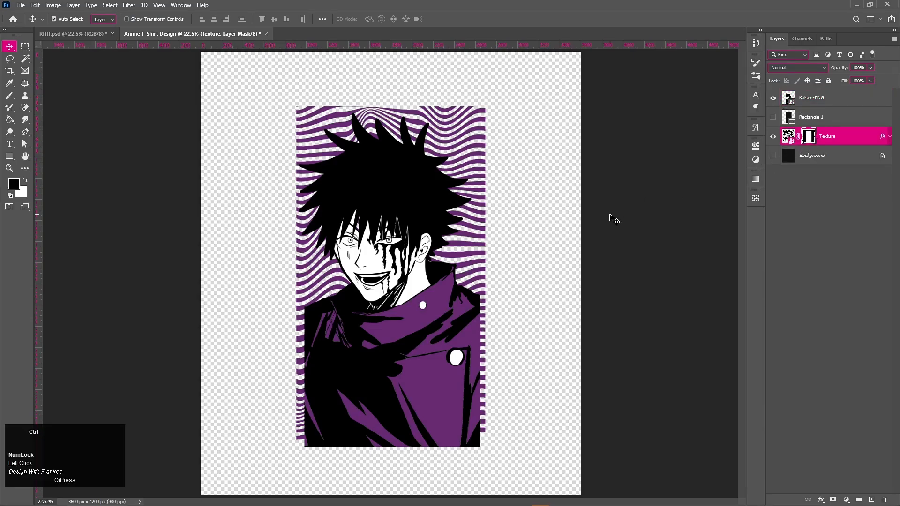
key("ctrl+t")
left_click_drag(224, 261, 236, 261)
key("shift")
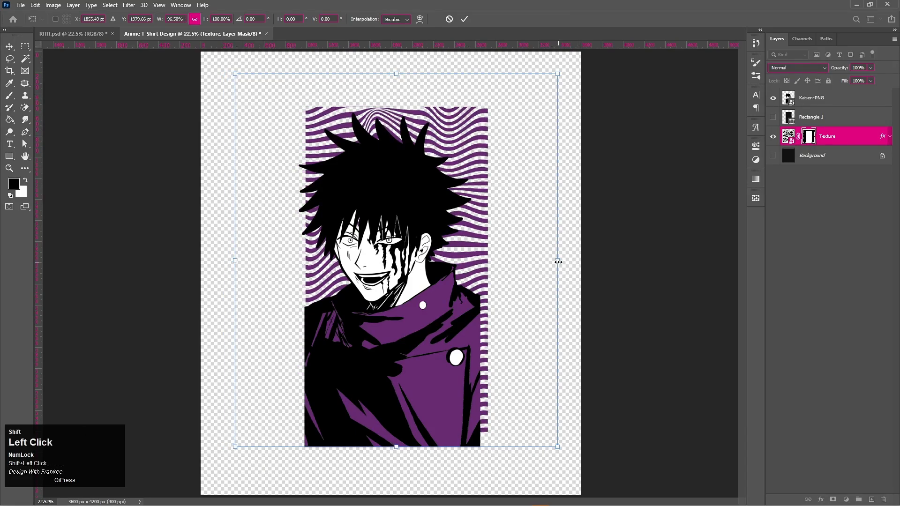
left_click_drag(559, 262, 543, 262)
key("shift")
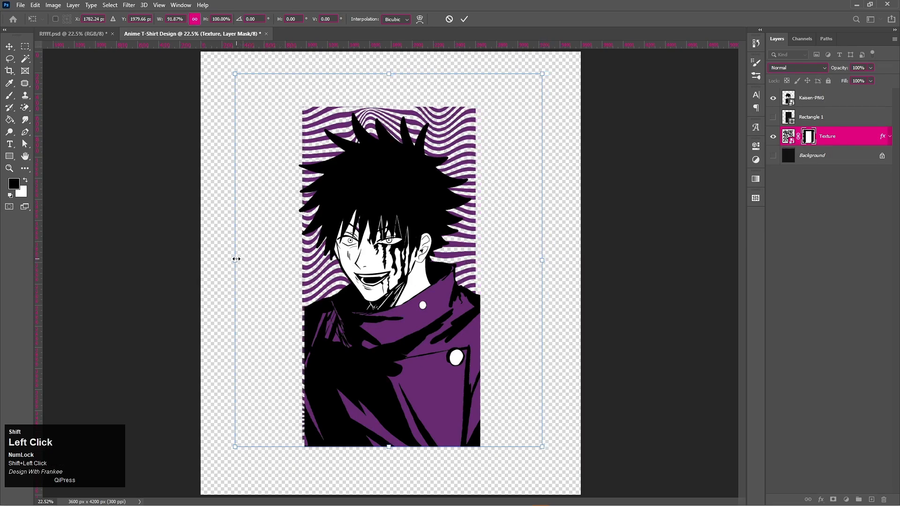
left_click_drag(236, 259, 243, 259)
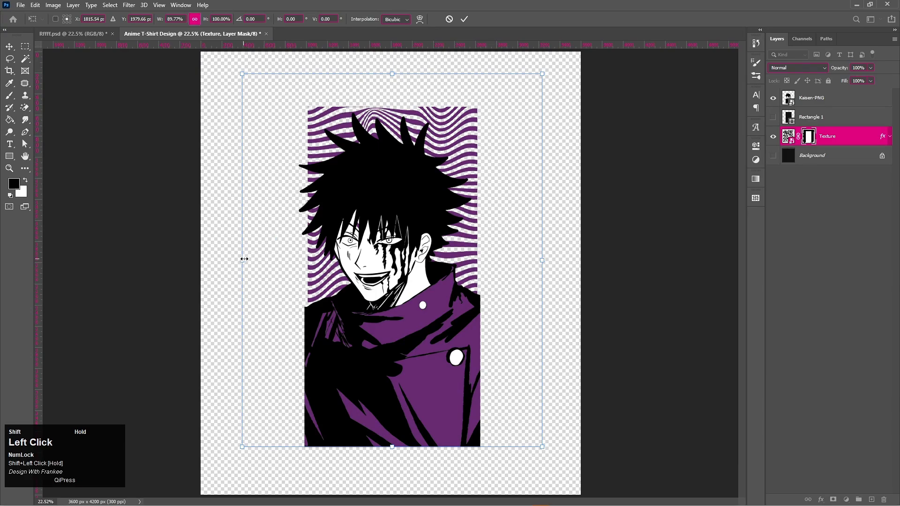
double_click(388, 171)
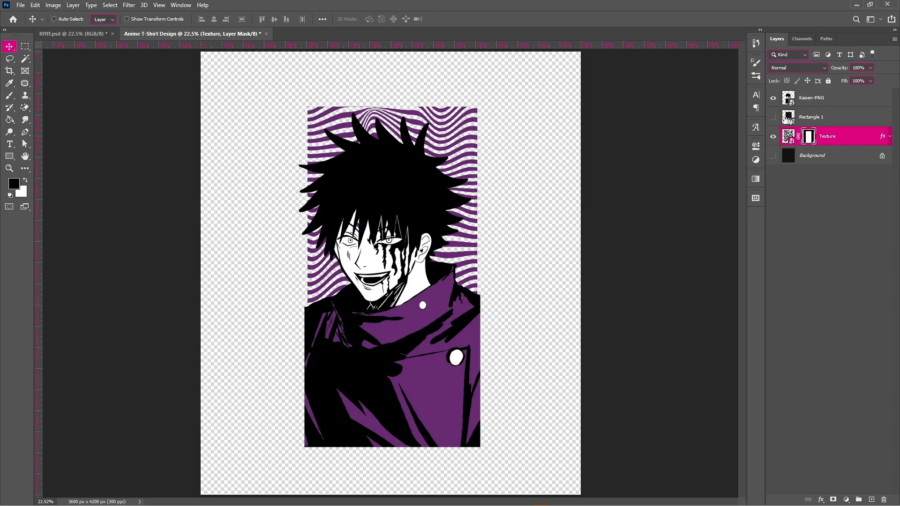
Show Rectangle 1 again and lower its upper edge slightly, just below the upper edge of the texture
left_click(776, 117)
key("v")
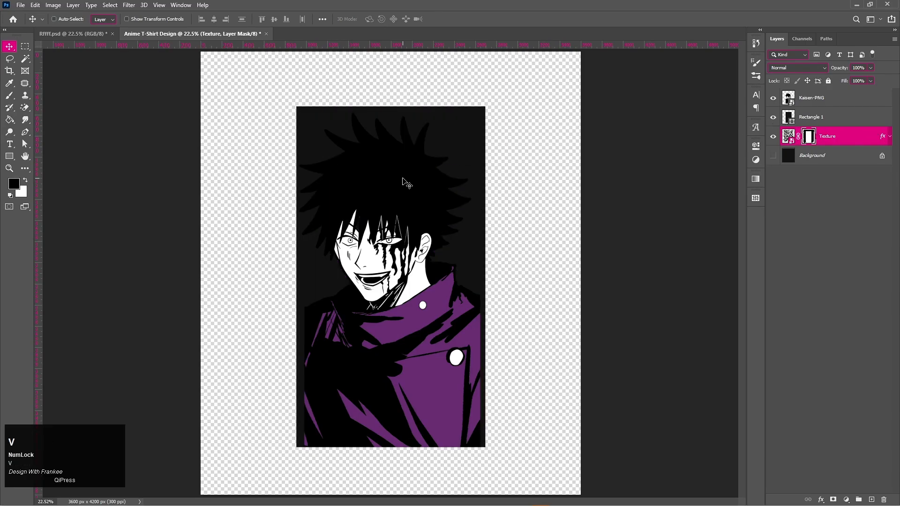
key("ctrl+t")
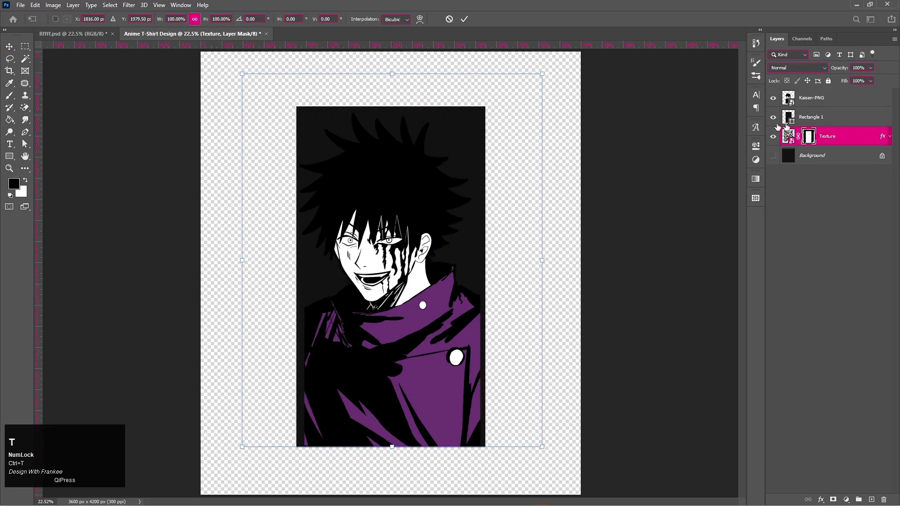
left_click(778, 123)
key("ctrl+t")
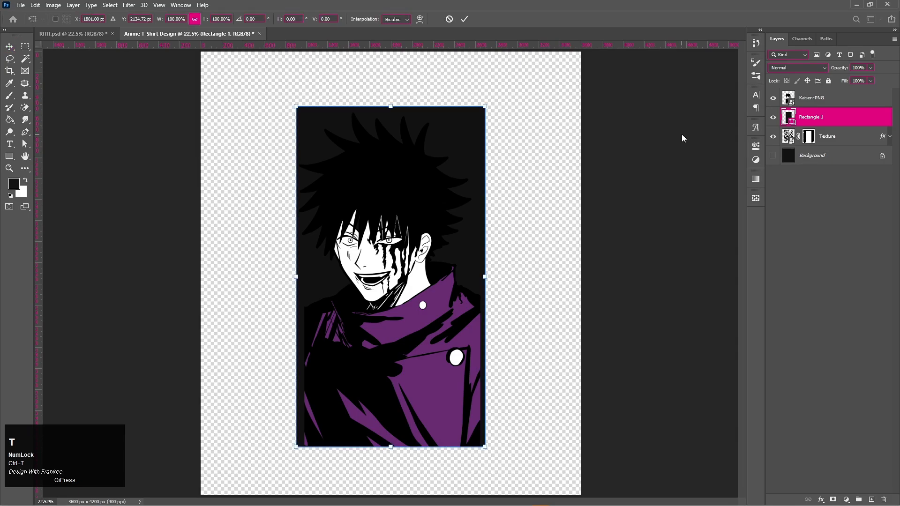
left_click_drag(391, 107, 396, 108)
left_click(788, 118)
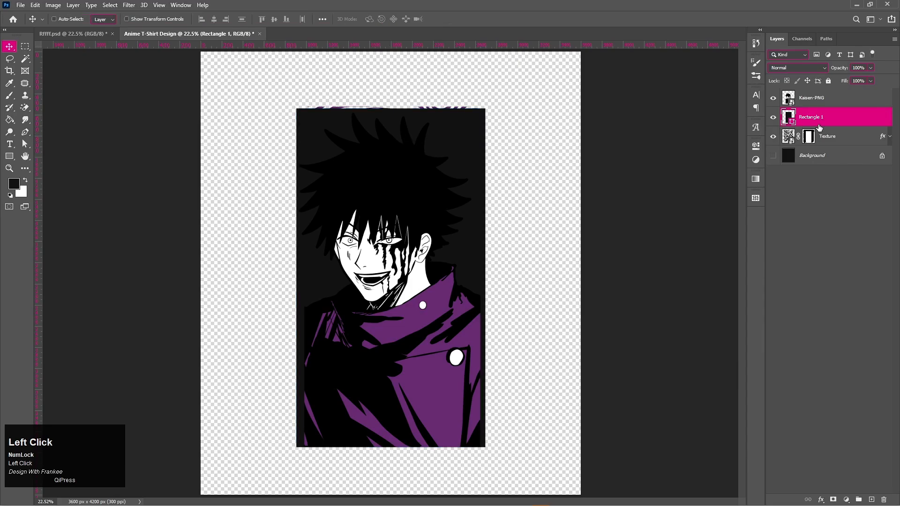
Hide Rectangle 1 and use its inverted outline as a selection to paint out the texture's uneven upper edge on the Texture mask
left_click(788, 117, "ctrl")
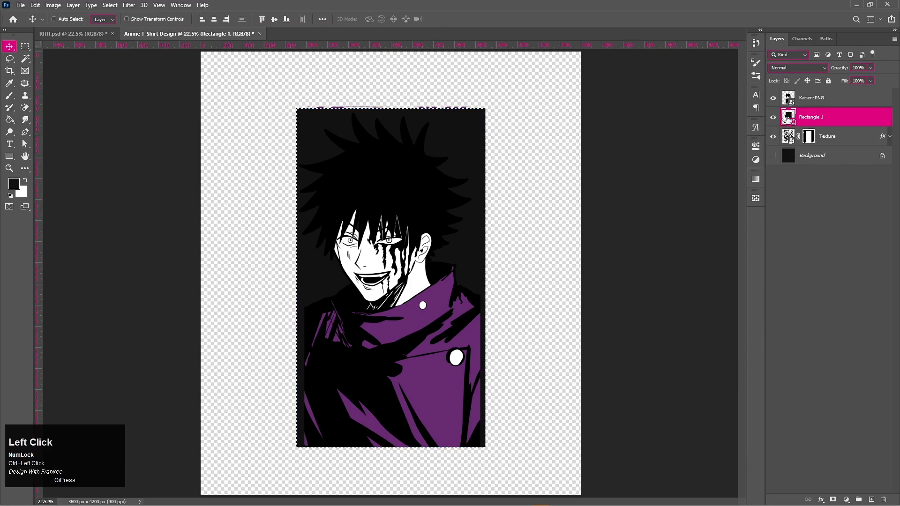
left_click(815, 139)
left_click(773, 117)
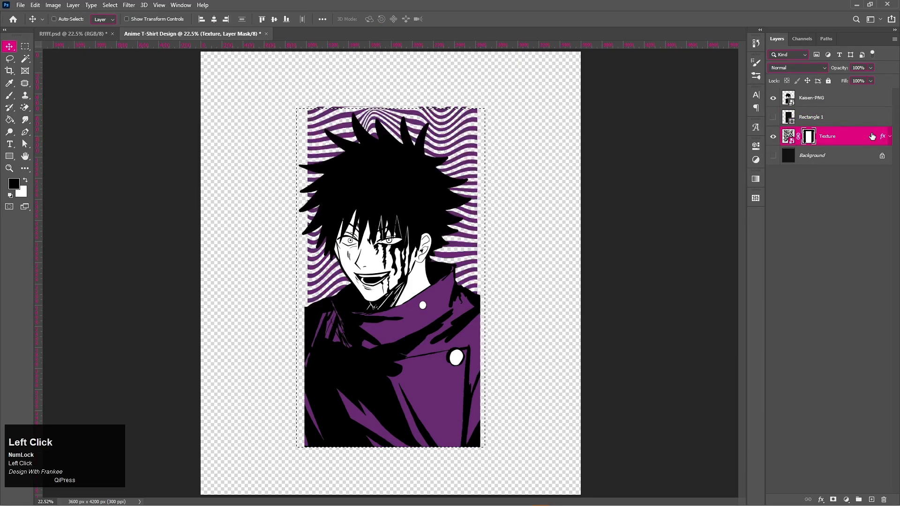
key("ctrl+shift+i")
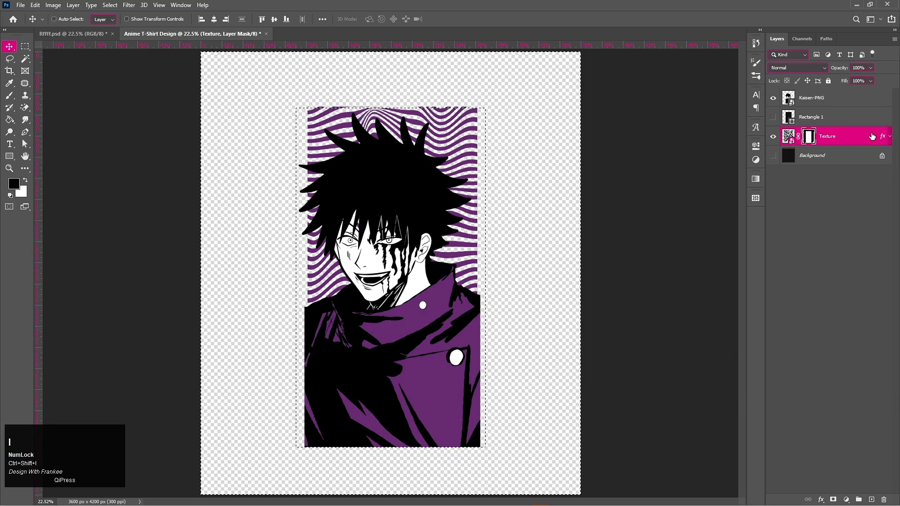
key("b")
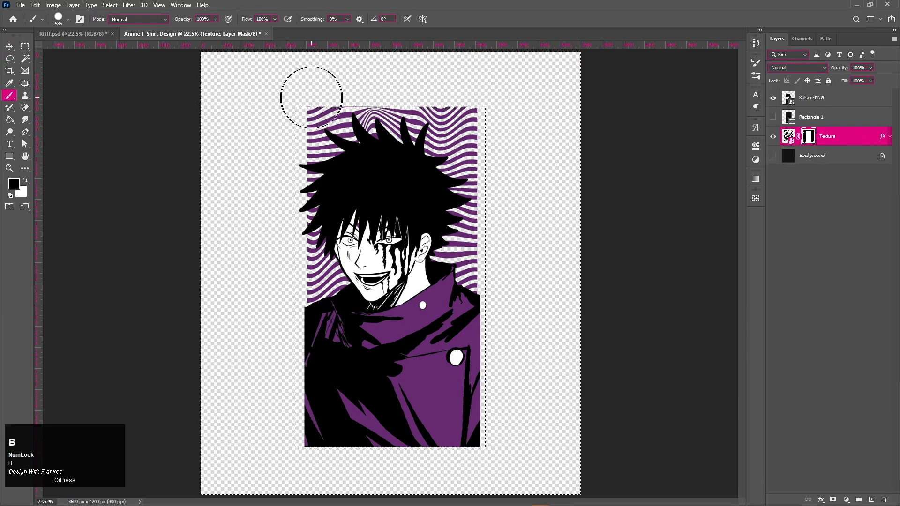
mouse_move(316, 96)
left_mouse_down()
mouse_move(473, 97)
mouse_move(382, 104)
left_mouse_up()
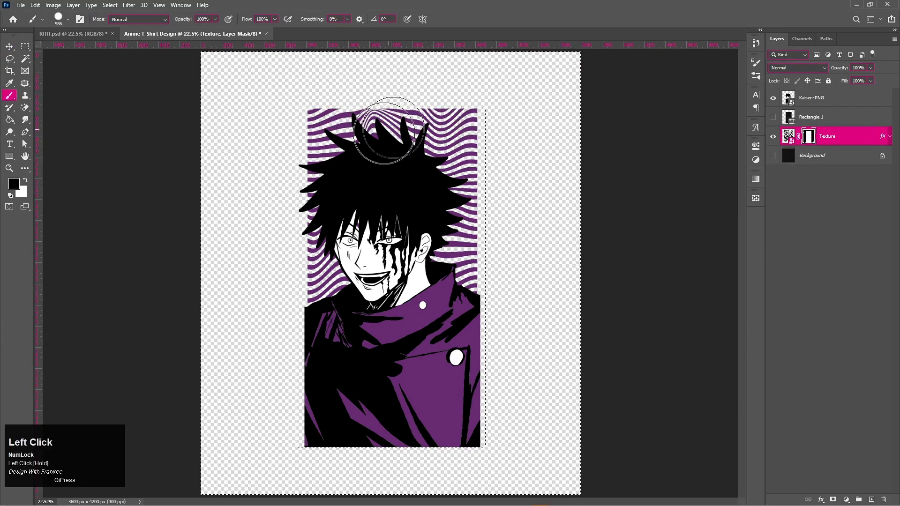
key("v")
key("ctrl+d")
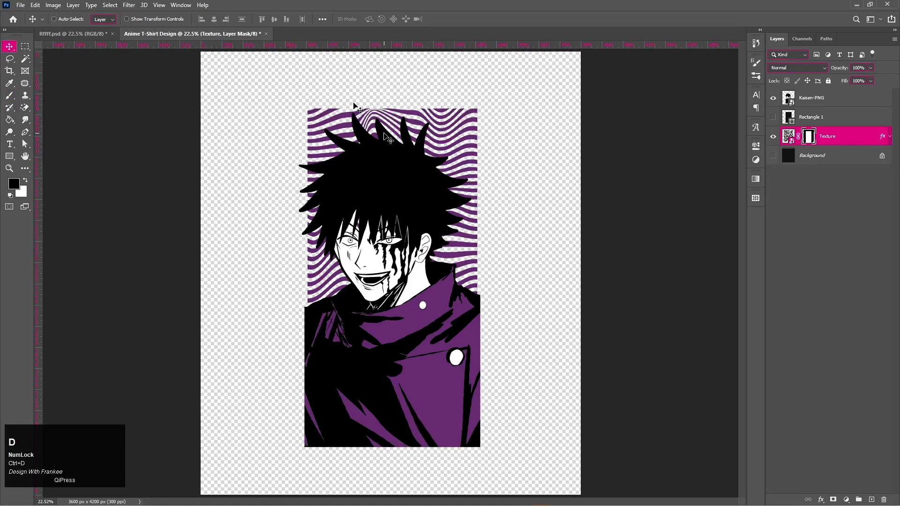
Move Rectangle 1 beneath the Texture layer and leave it hidden and locked
left_click(818, 124)
left_click_drag(817, 123, 824, 148)
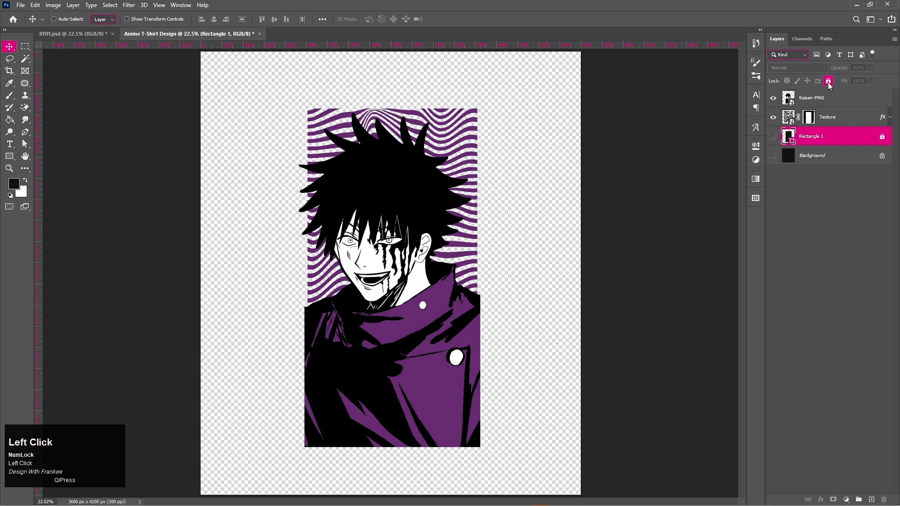
left_click(774, 137)
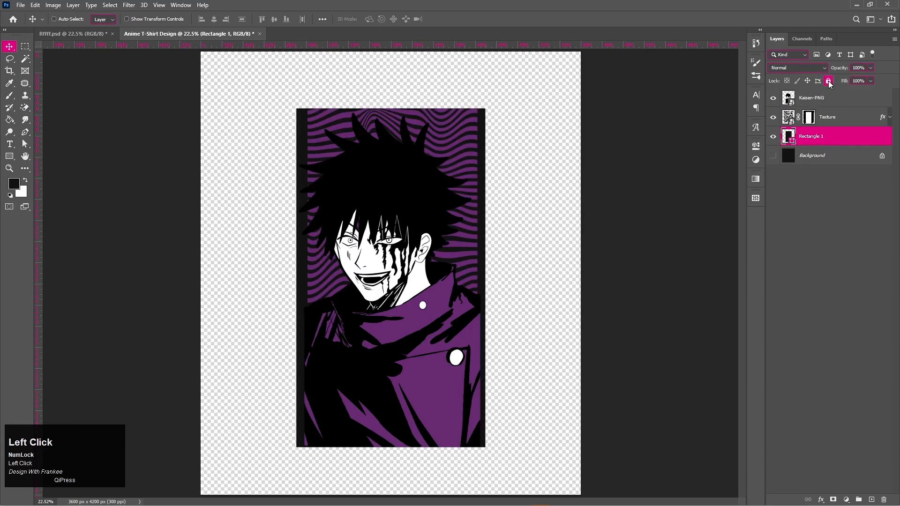
left_click(828, 81)
left_click(773, 137)
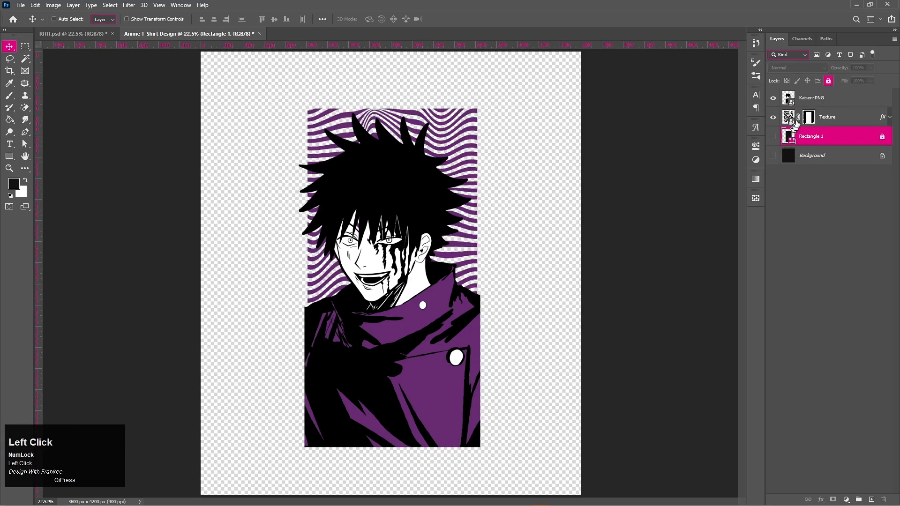
Place the Sukuna-Text image above the Texture layer, scaled to 15.80% and rotated 2.90°, across the upper edge of the texture behind the character
left_click(801, 118)
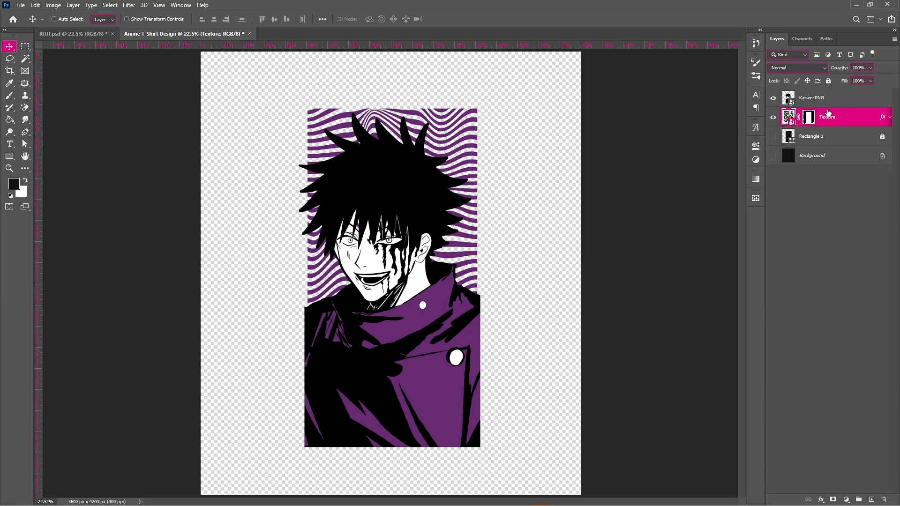
left_click(419, 500)
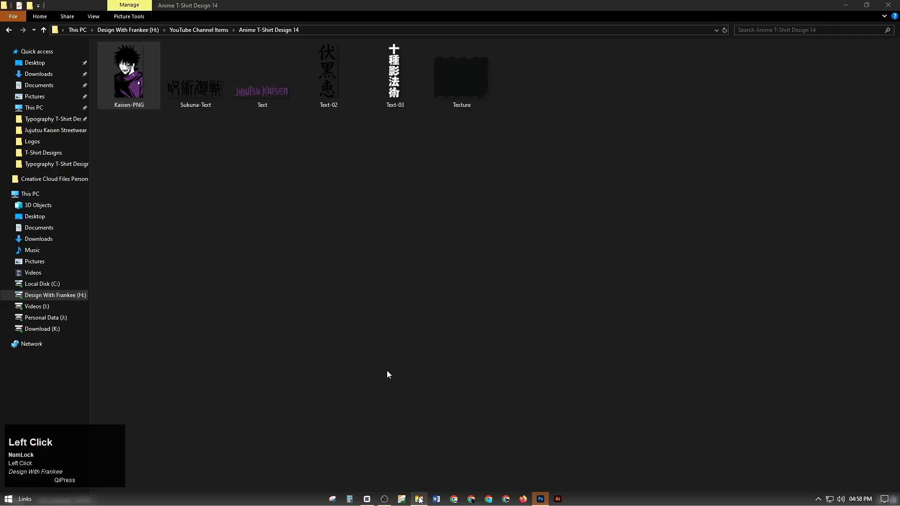
left_click_drag(207, 90, 437, 316)
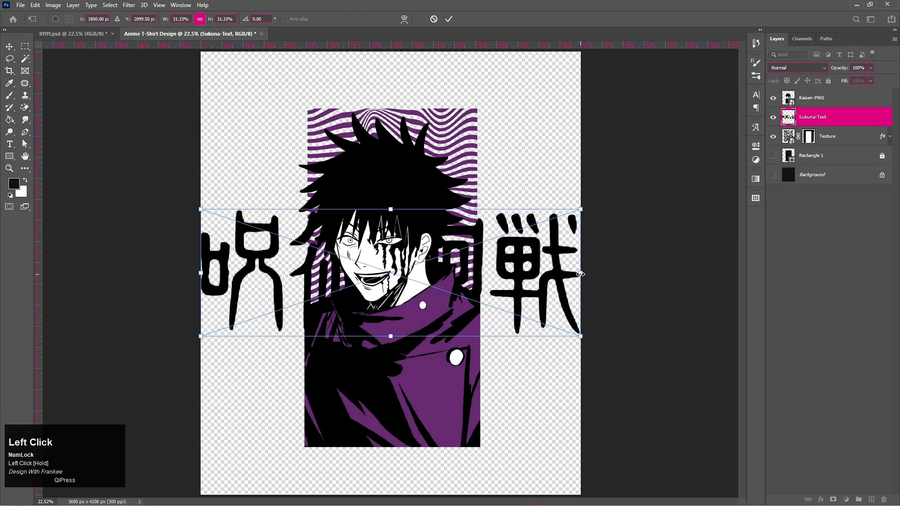
left_click_drag(581, 274, 486, 271)
left_click_drag(412, 272, 459, 117)
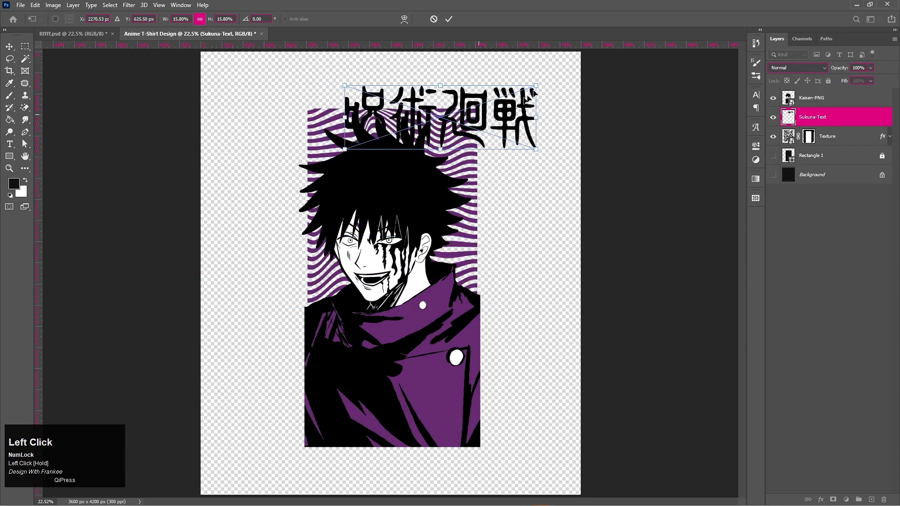
left_click_drag(542, 79, 545, 85)
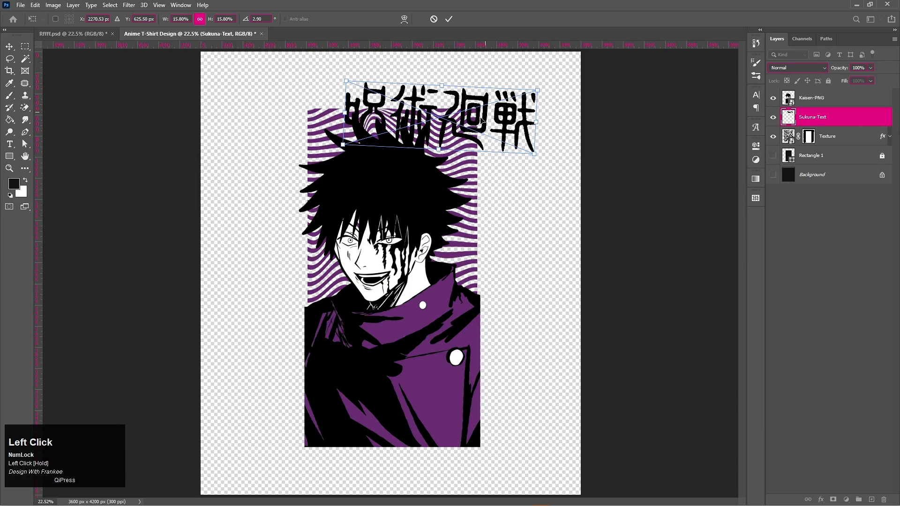
left_click_drag(478, 121, 462, 116)
left_click(449, 18)
Apply a white (ffffff) Color Overlay to the Sukuna-Text layer
right_click(815, 117)
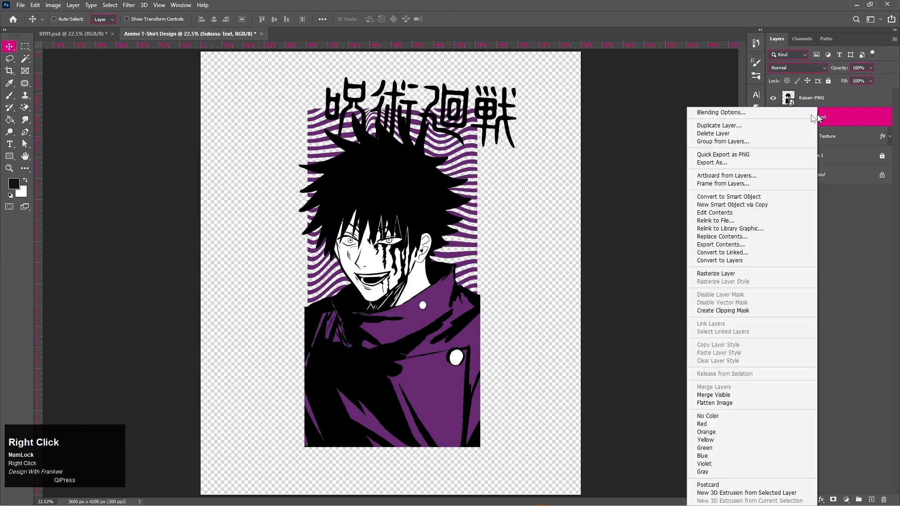
left_click(820, 118)
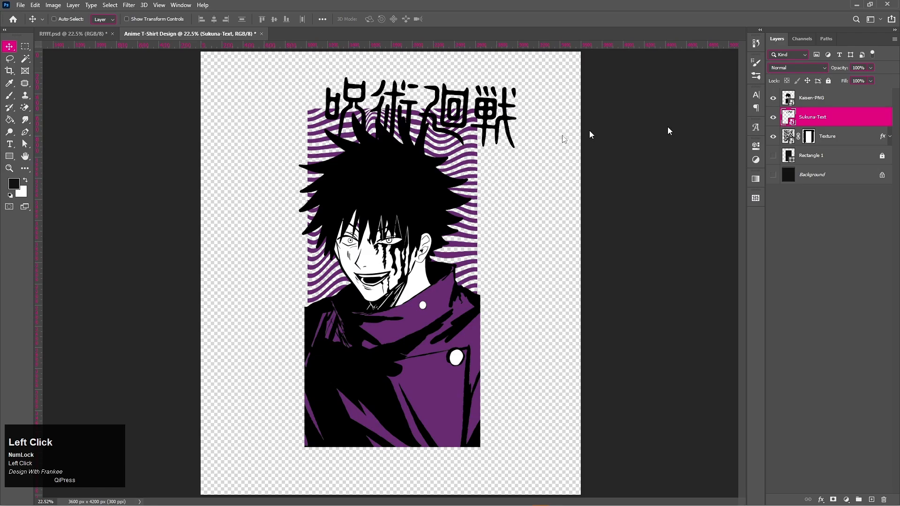
left_click(554, 249)
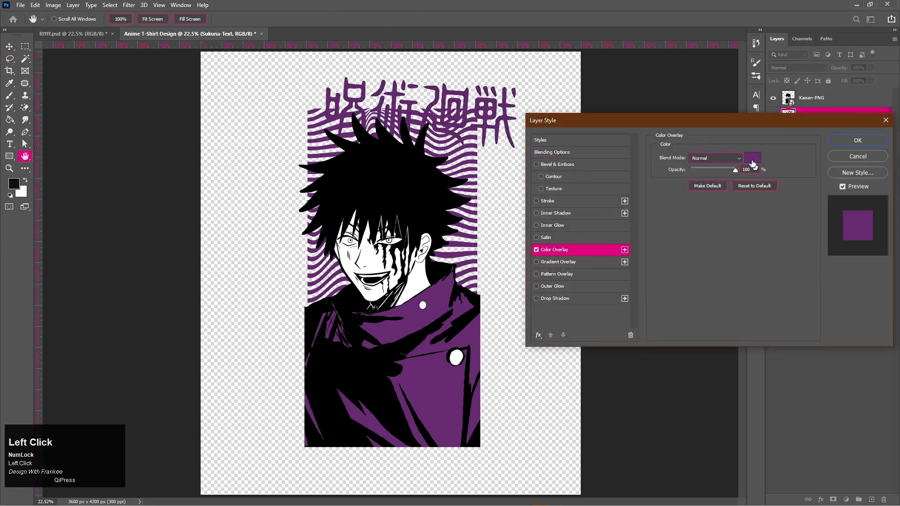
left_click(753, 159)
left_click(610, 108)
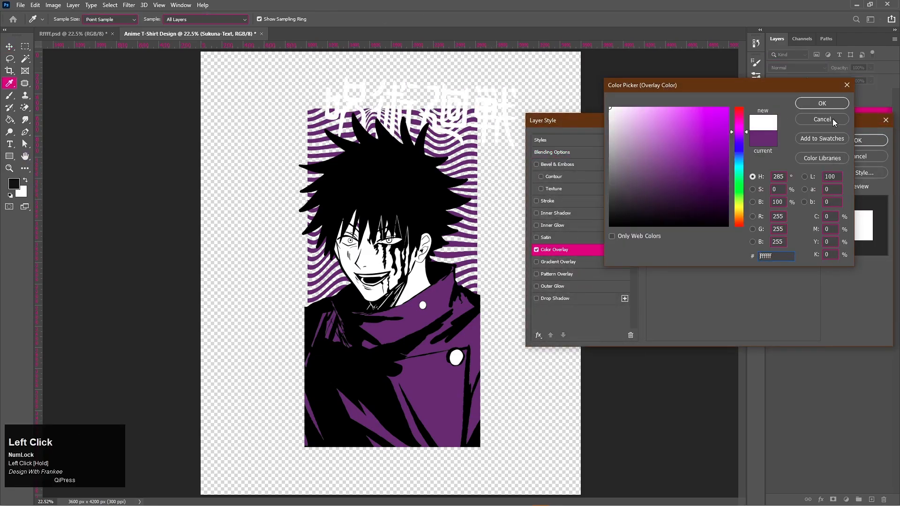
left_click(822, 103)
left_click(868, 141)
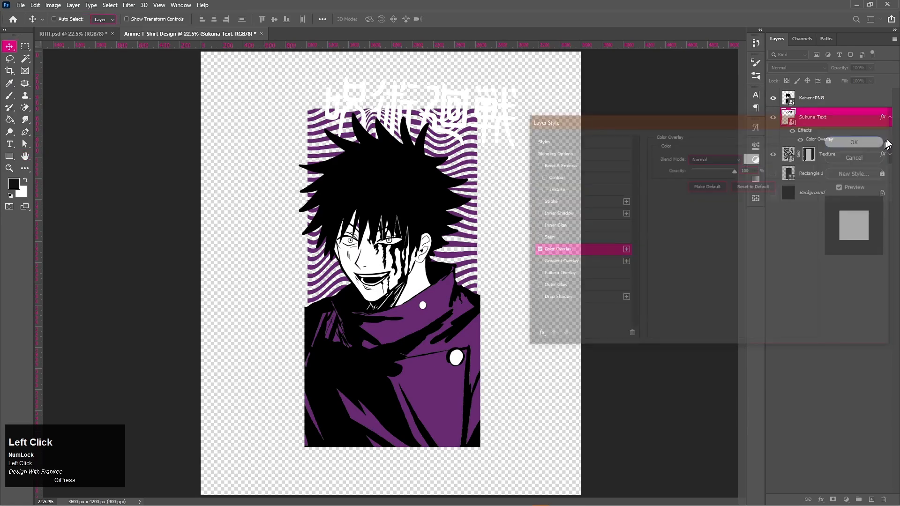
Collapse the Sukuna-Text effects, show the dark Background layer and shift the lettering slightly down and to the right
left_click(890, 117)
left_click(773, 175)
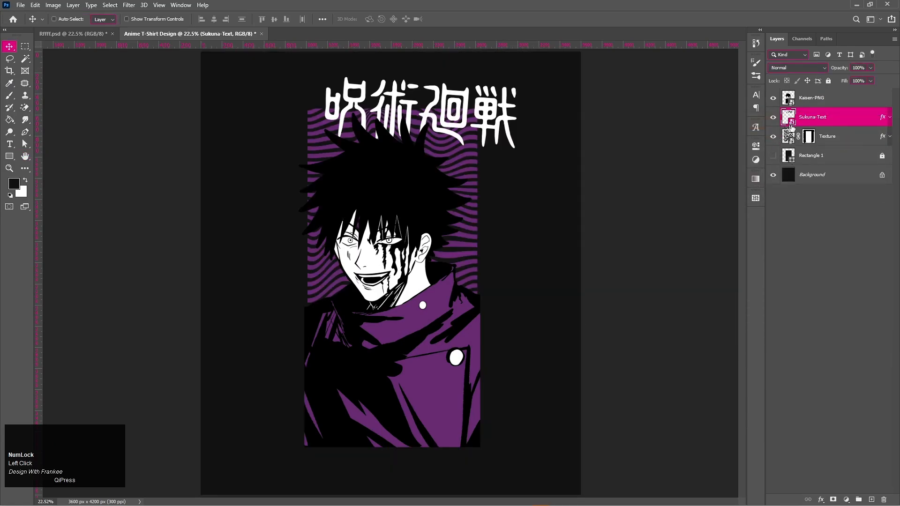
left_click_drag(468, 124, 475, 133)
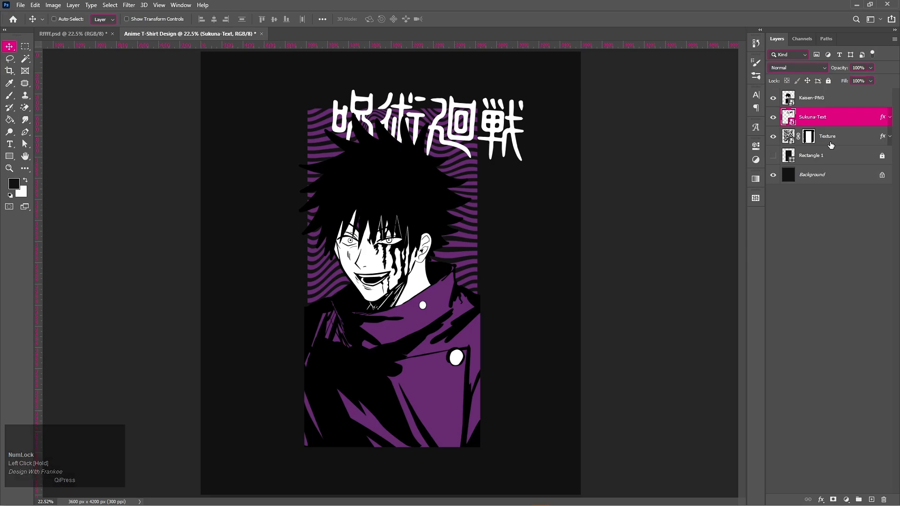
Duplicate the Rectangle 1 layer, unlock the copy and move it horizontally to the right of the original
left_click(833, 157)
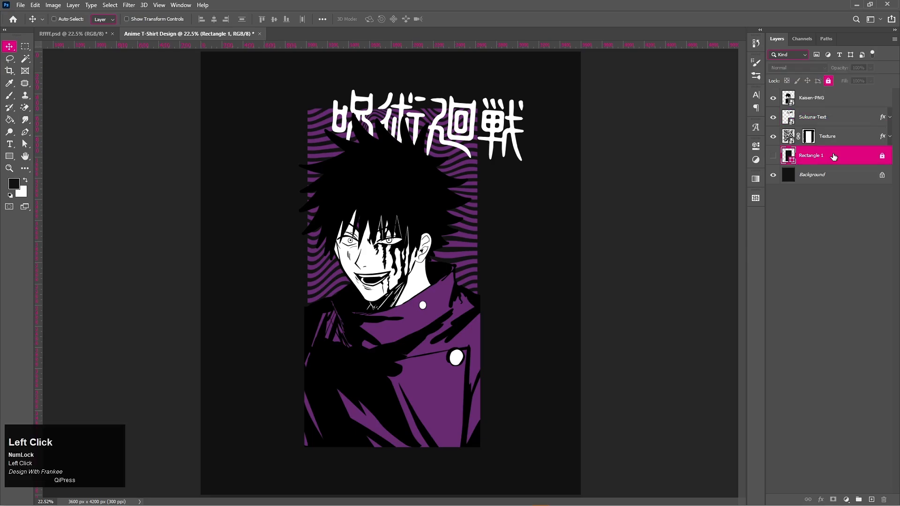
key("ctrl+j")
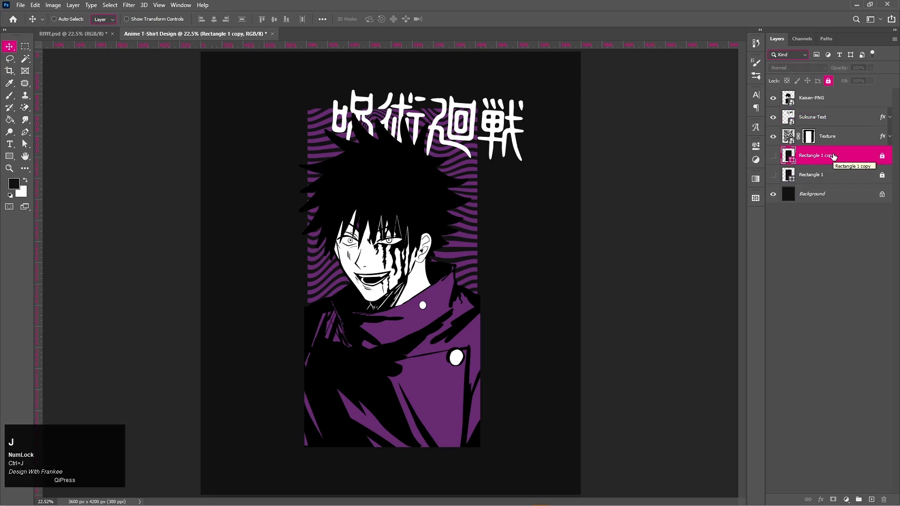
left_click(882, 156)
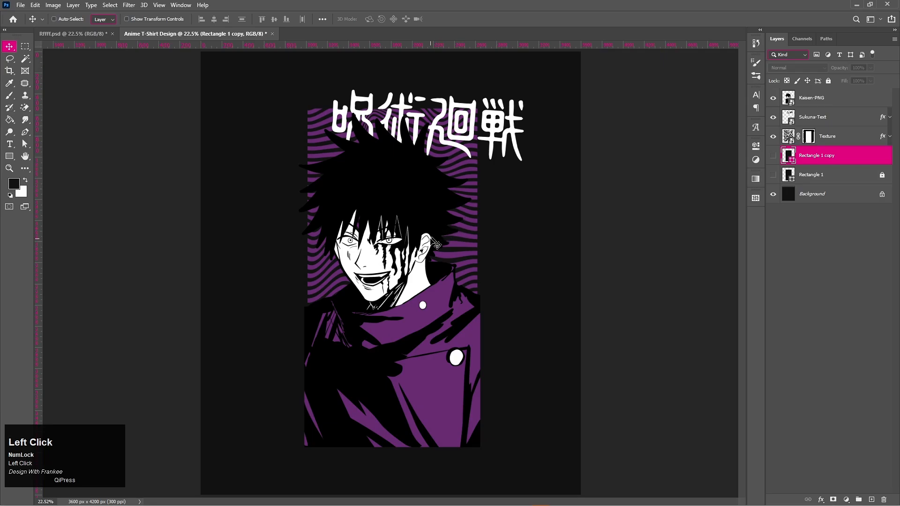
left_click_drag(431, 241, 514, 244)
key("ctrl+t")
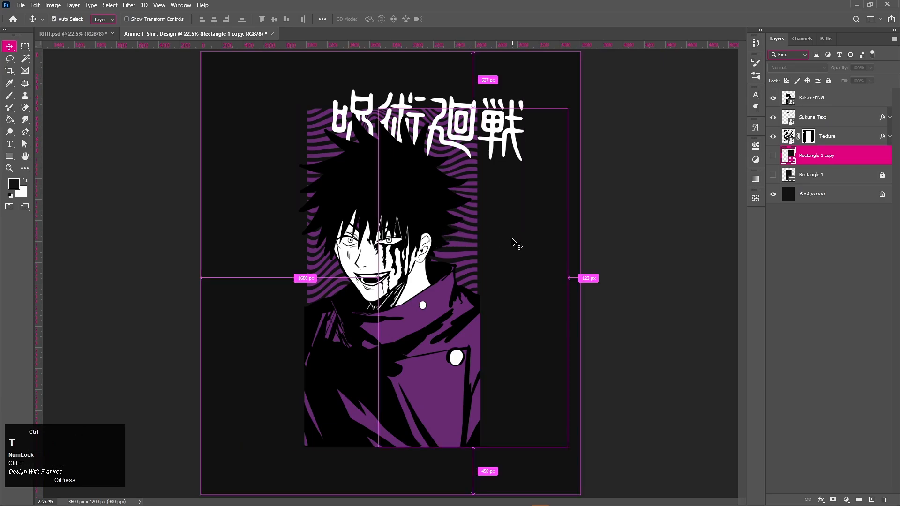
Fill Rectangle 1 copy with the purple 5f316e sampled from the character's coat
double_click(779, 158)
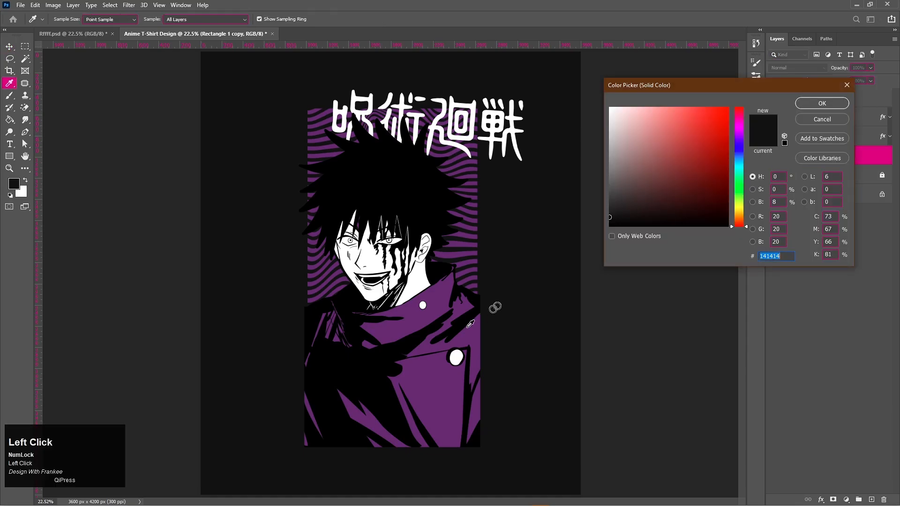
left_click(446, 347)
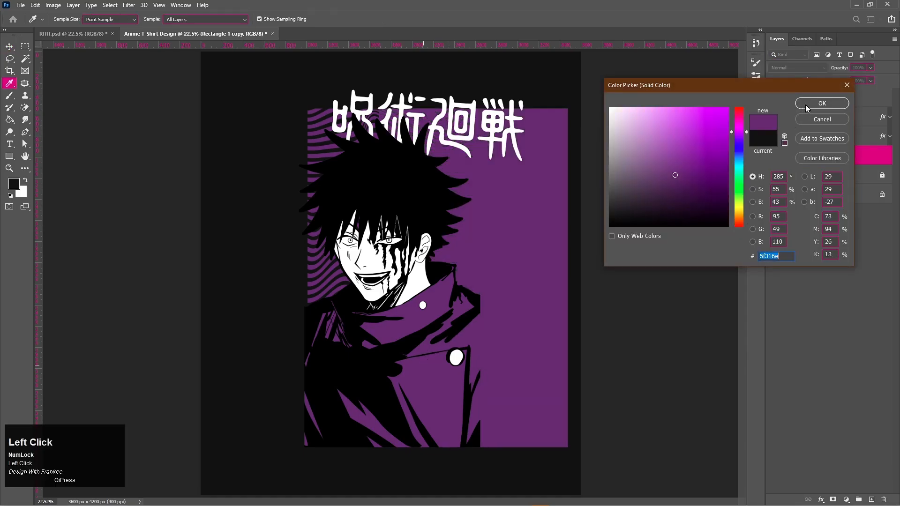
left_click(806, 105)
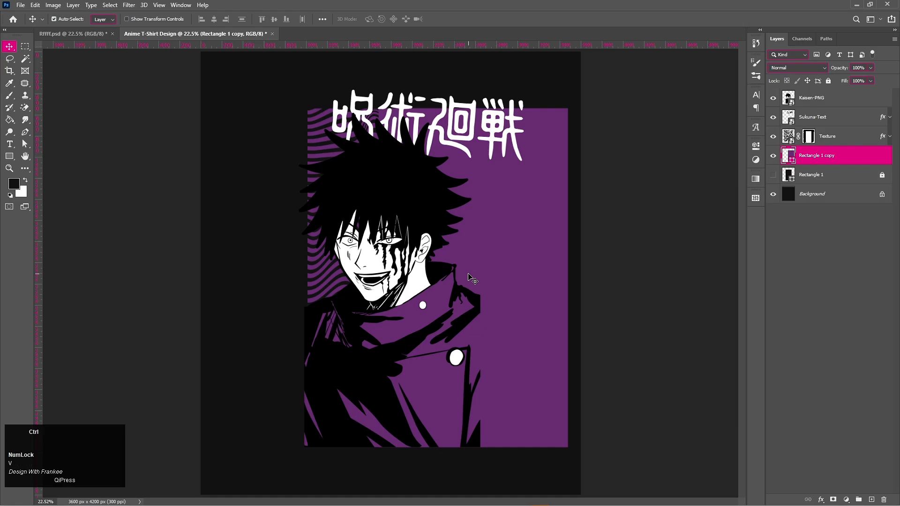
Narrow Rectangle 1 copy to 23.46% width at full height, forming a vertical bar just to the right of the character
key("ctrl+t")
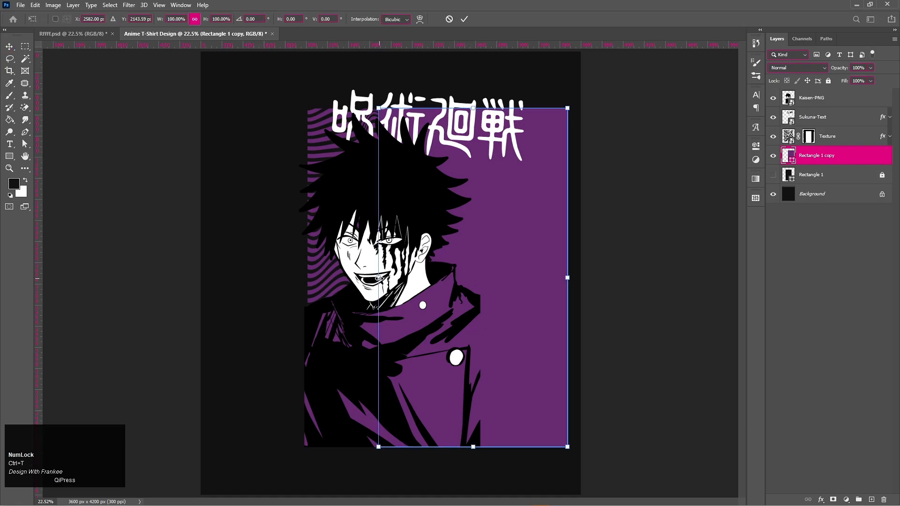
left_click_drag(379, 278, 487, 278)
left_click_drag(567, 278, 531, 278)
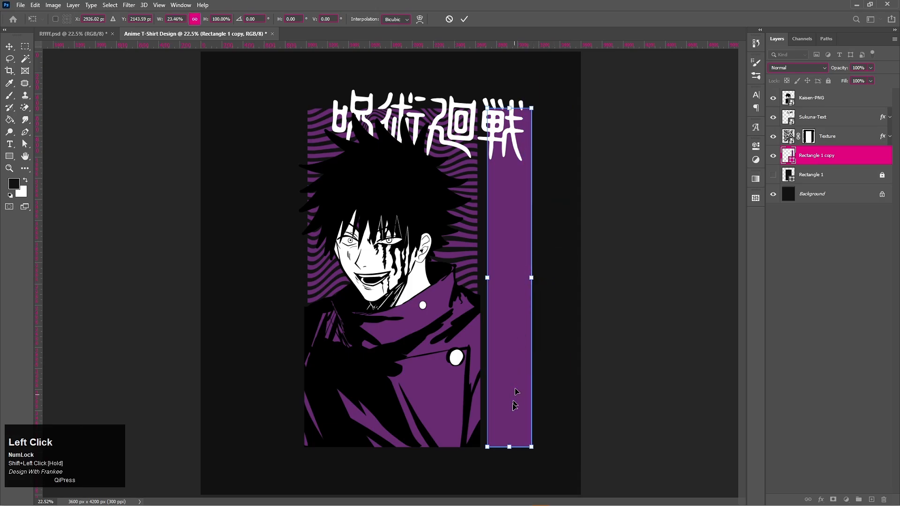
left_click_drag(512, 447, 511, 447)
left_click_drag(508, 108, 513, 108)
left_click(505, 182)
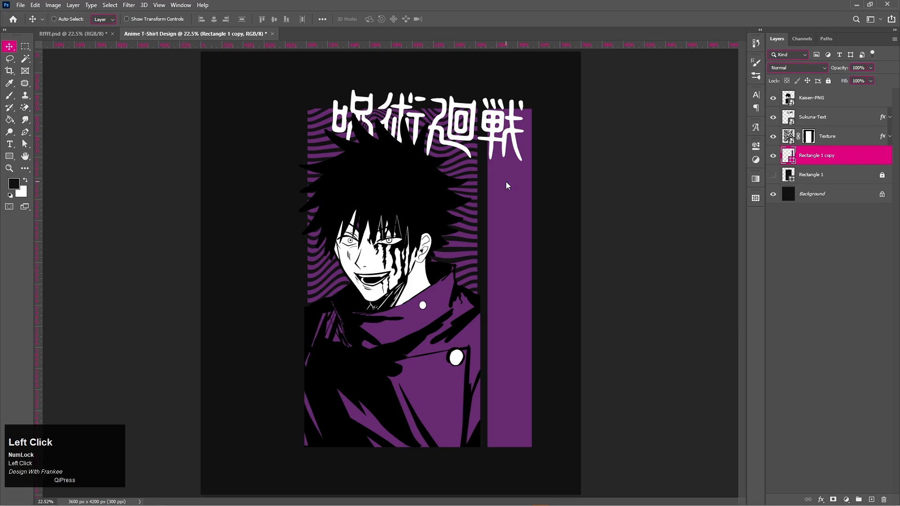
Lower the Sukuna-Text lettering slightly and enlarge it toward the left so it spans the texture and the purple bar
left_click(848, 125)
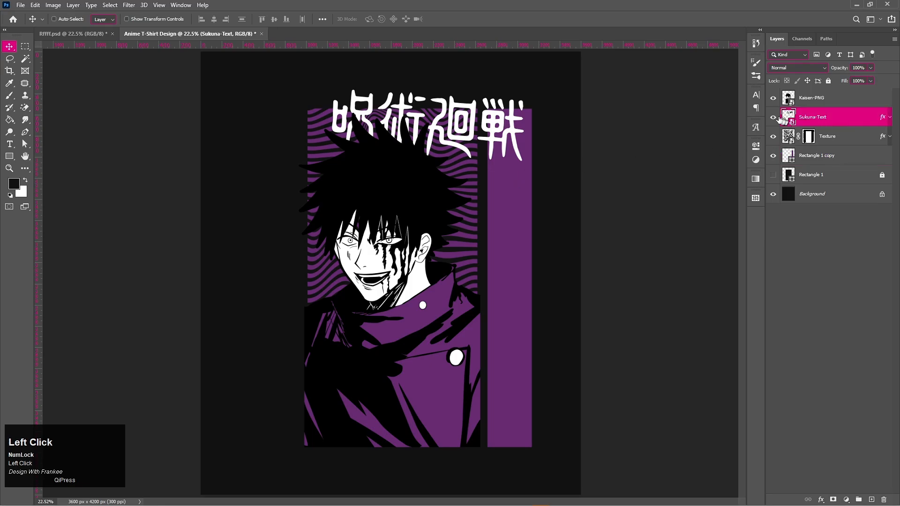
left_click_drag(492, 135, 489, 141)
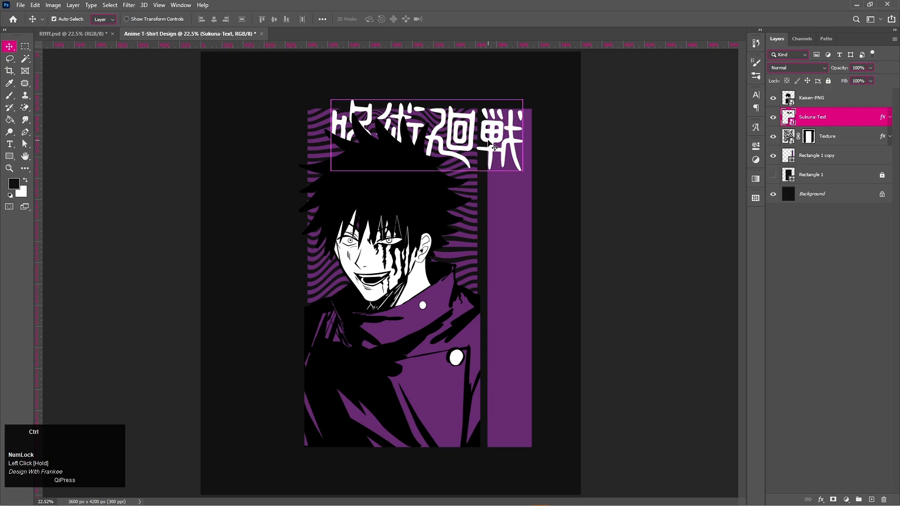
key("ctrl+t")
left_click_drag(332, 132, 322, 130)
left_click_drag(455, 130, 457, 126)
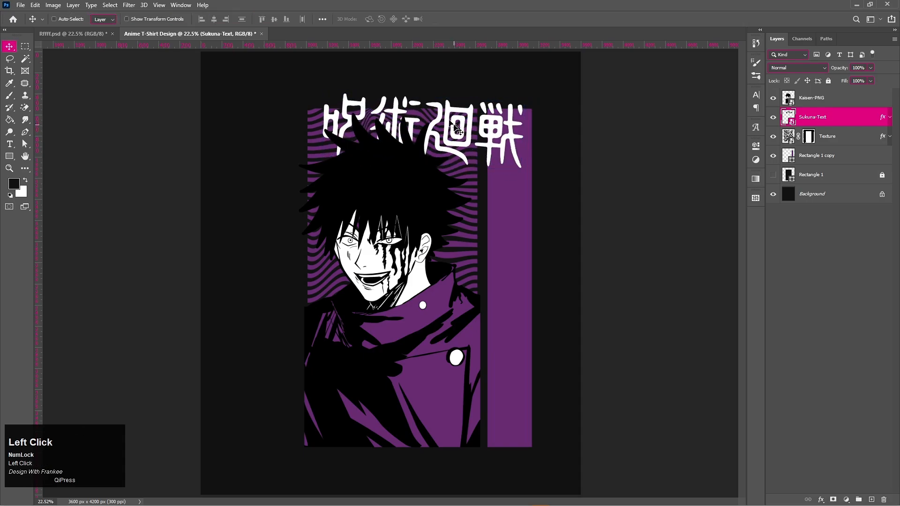
Place the Text-02 image above Rectangle 1 copy, scaled to 11.27% and positioned over the middle of the purple bar
left_click(838, 136)
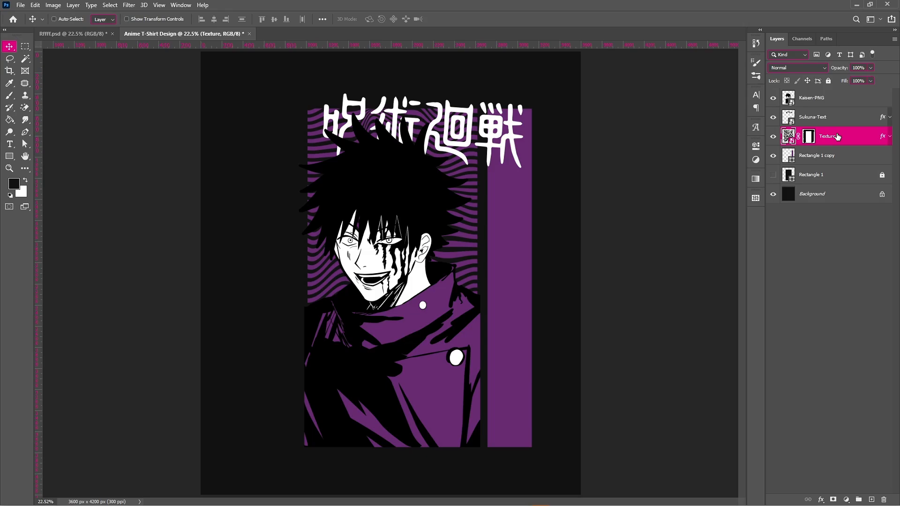
left_click(836, 157)
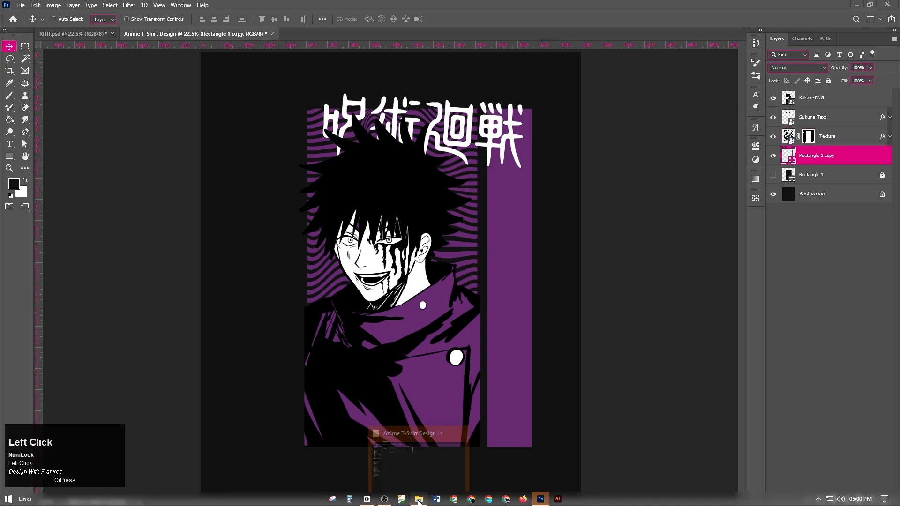
left_click(379, 464)
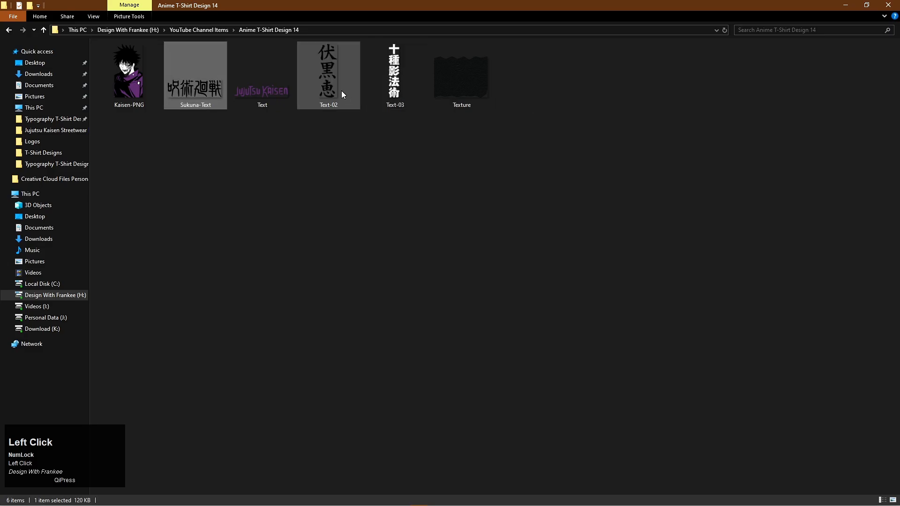
left_click_drag(341, 91, 490, 327)
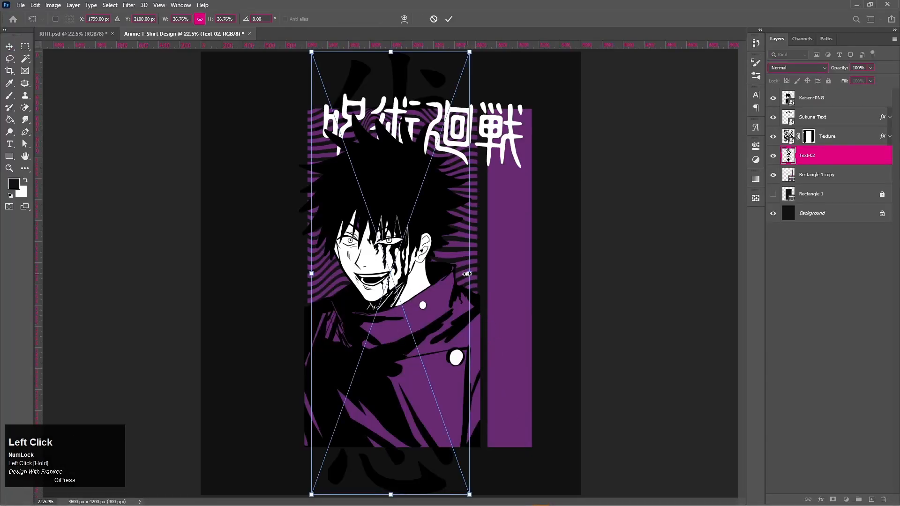
left_click_drag(468, 274, 515, 266)
double_click(515, 266)
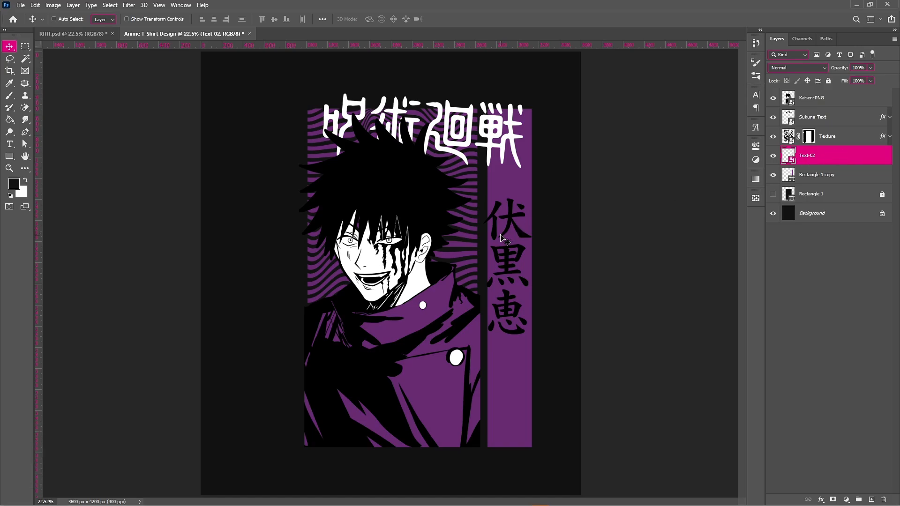
Scale Text-02 down to fit within the purple bar's width and move it up beneath the Sukuna-Text lettering
key("v")
key("ctrl+t")
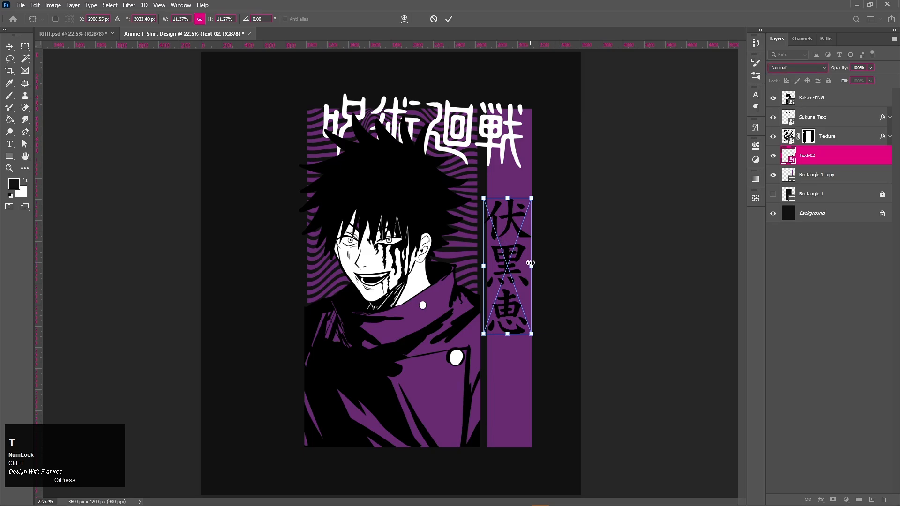
left_click_drag(530, 266, 516, 238)
double_click(515, 238)
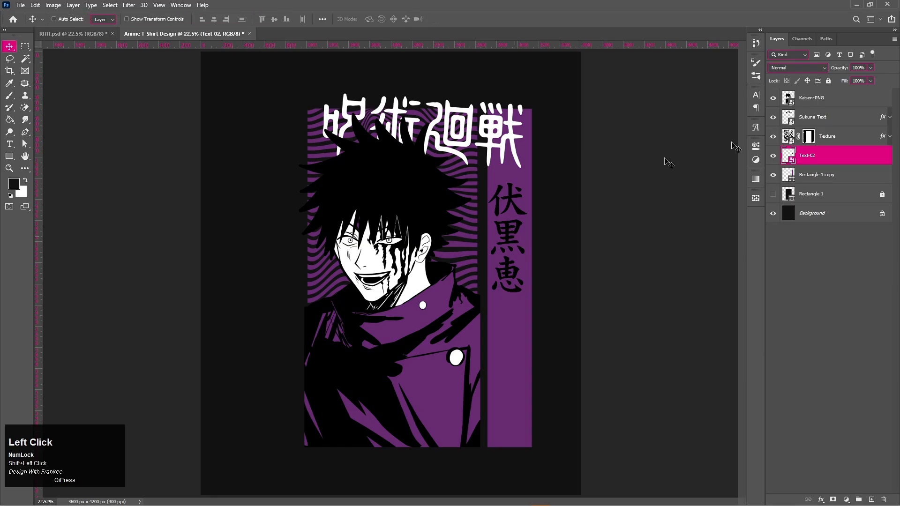
Align Text-02 and Rectangle 1 copy on their horizontal centres and leave only Rectangle 1 copy selected
left_click(821, 174, "ctrl")
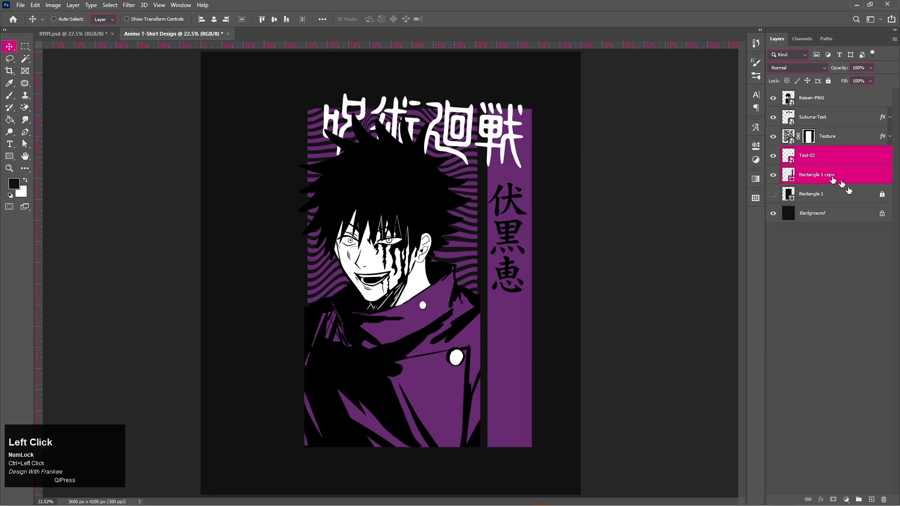
left_click(216, 23)
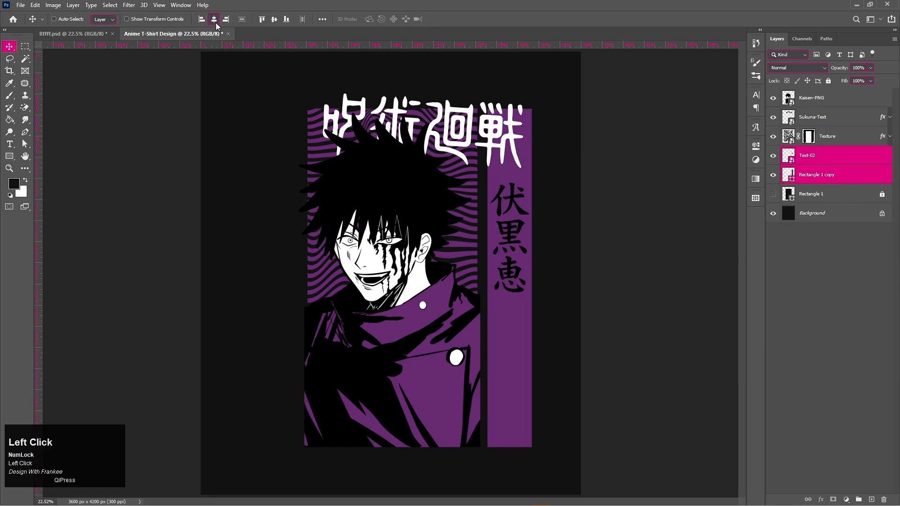
left_click(773, 175)
left_click(774, 176)
left_click(833, 159, "ctrl")
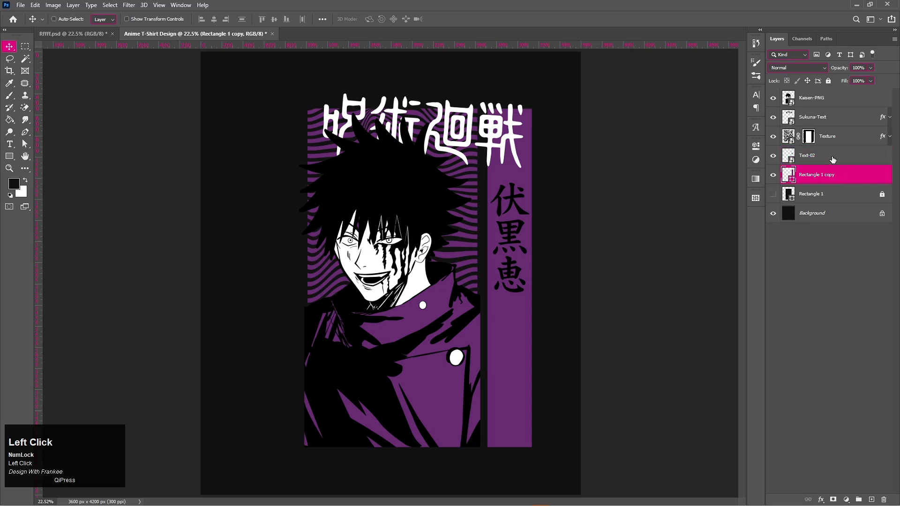
Nudge the Text-02 lettering up slightly beneath the Sukuna-Text lettering on the purple bar
left_click(830, 155)
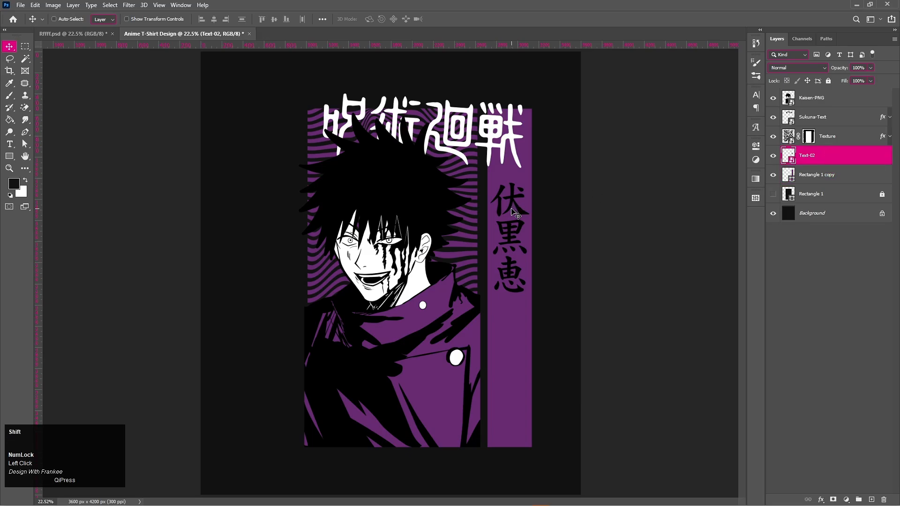
key("shift+Up")
key("shift+Up")
key("shift+Down")
key("shift+Down")
key("shift+Down")
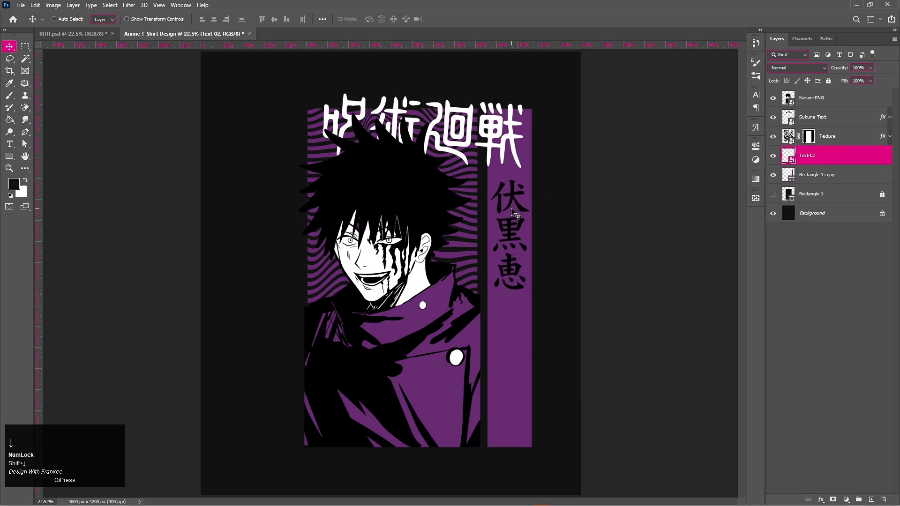
key("shift+Up")
key("shift+Up")
key("shift+Up")
key("shift+Up")
key("shift+Up")
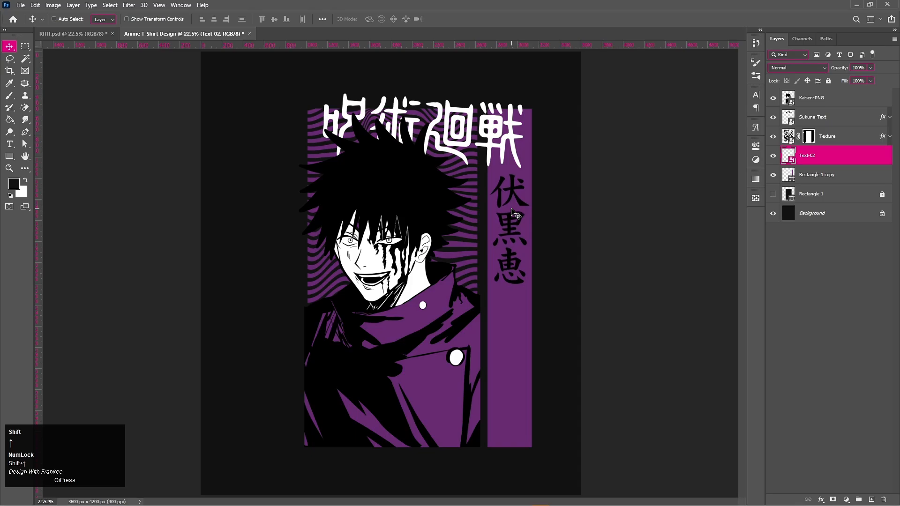
key("shift+Down")
key("shift+Down")
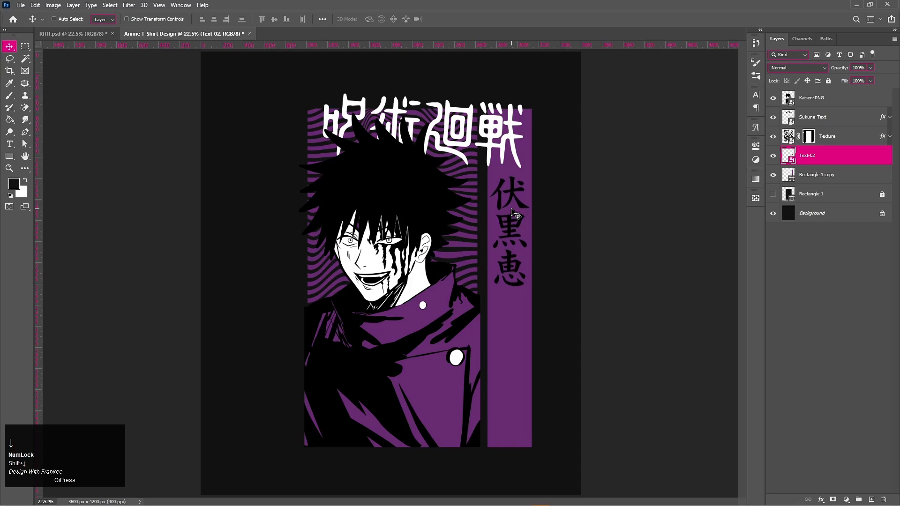
Scale Text-02 down a little further and align it with Rectangle 1 copy on their horizontal centres
key("ctrl+t")
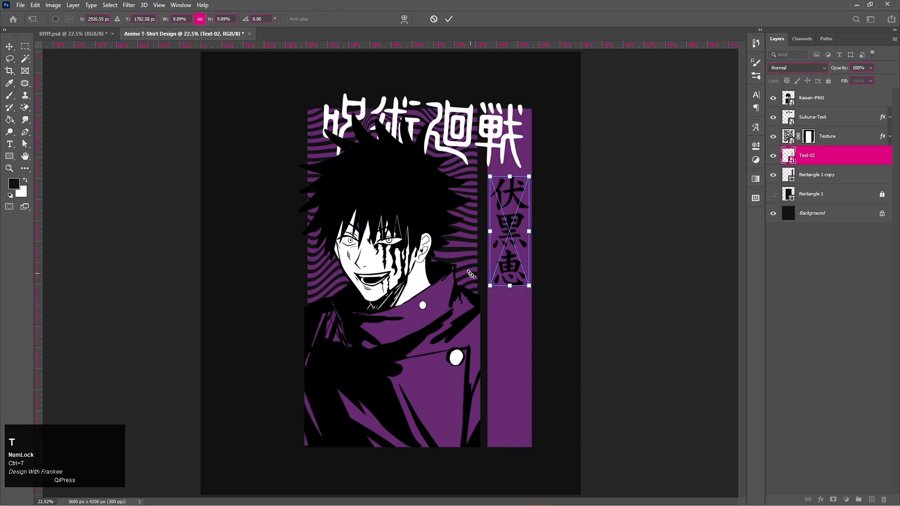
left_click_drag(509, 289, 510, 279)
key("Return")
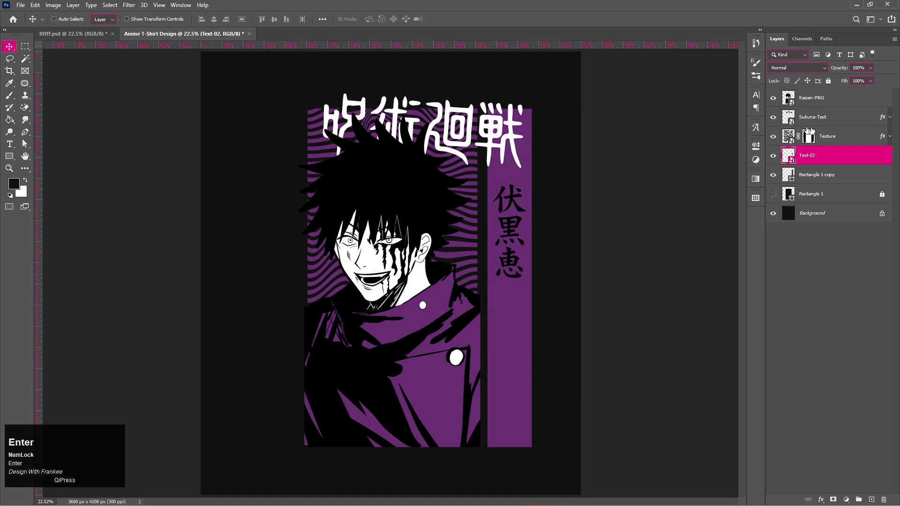
left_click(839, 174, "shift")
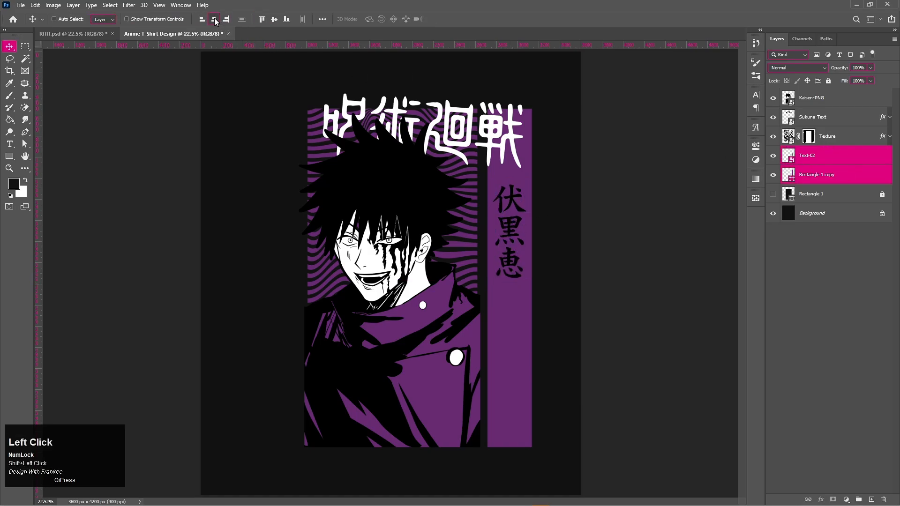
left_click(850, 256)
Draw a dark circle about 134 px wide on a new layer above Rectangle 1 copy and place it beneath Text-02
left_click(838, 174)
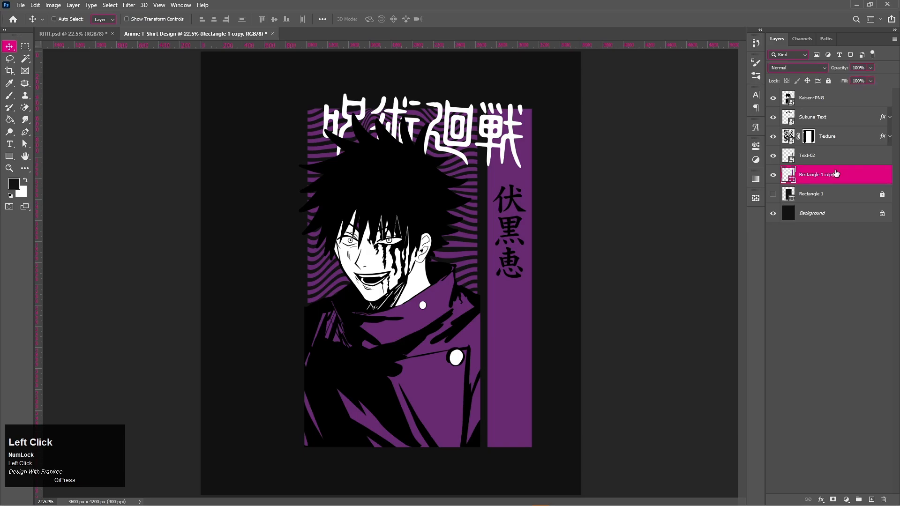
left_click(871, 500)
right_click(12, 159)
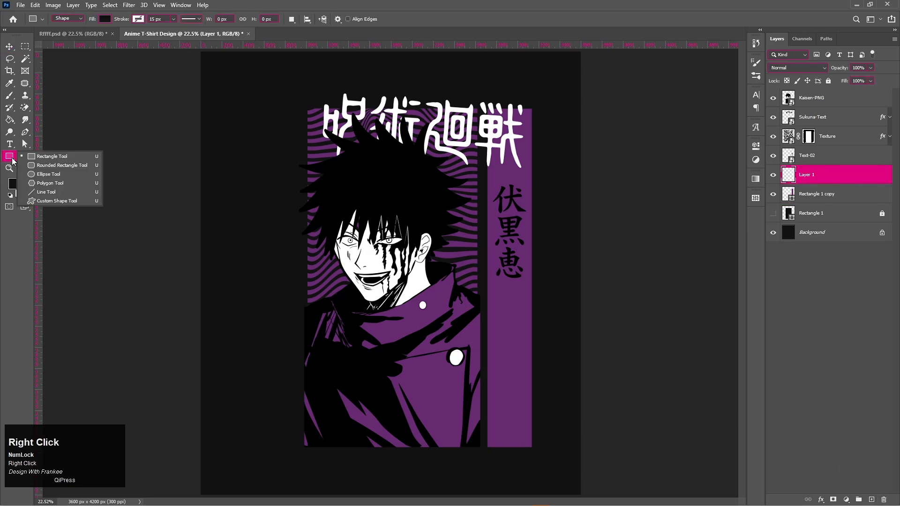
left_click(52, 174)
left_click_drag(253, 266, 265, 273)
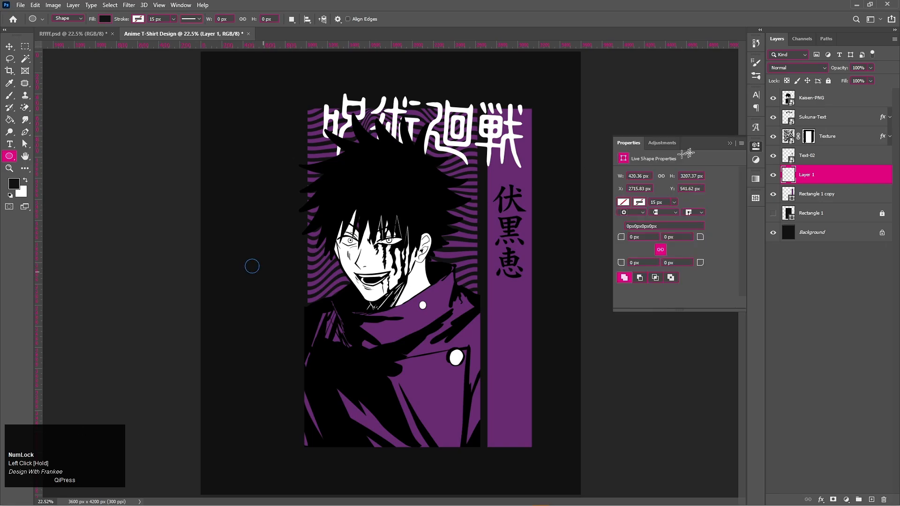
left_click(729, 143)
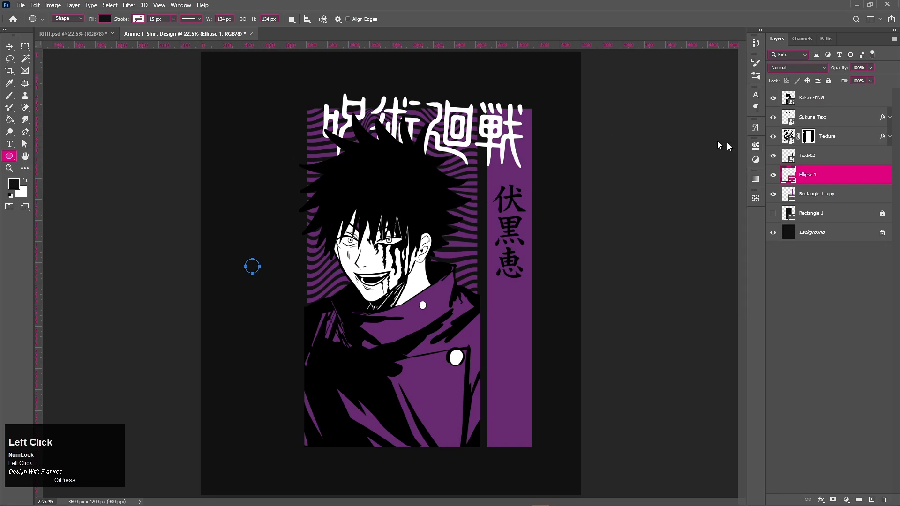
left_click(9, 46)
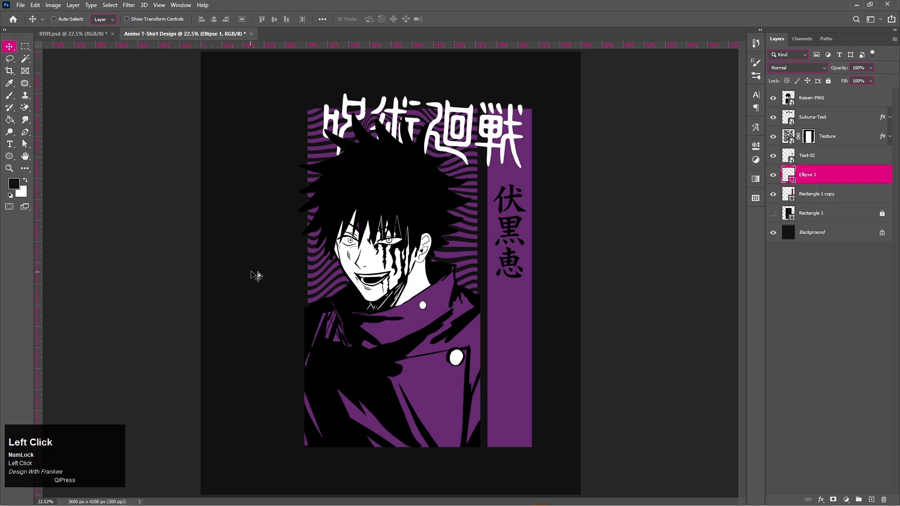
left_click_drag(255, 273, 506, 315)
Convert the Rectangle 1 copy and Ellipse 1 layers to smart objects
left_click(833, 205)
left_click(829, 197)
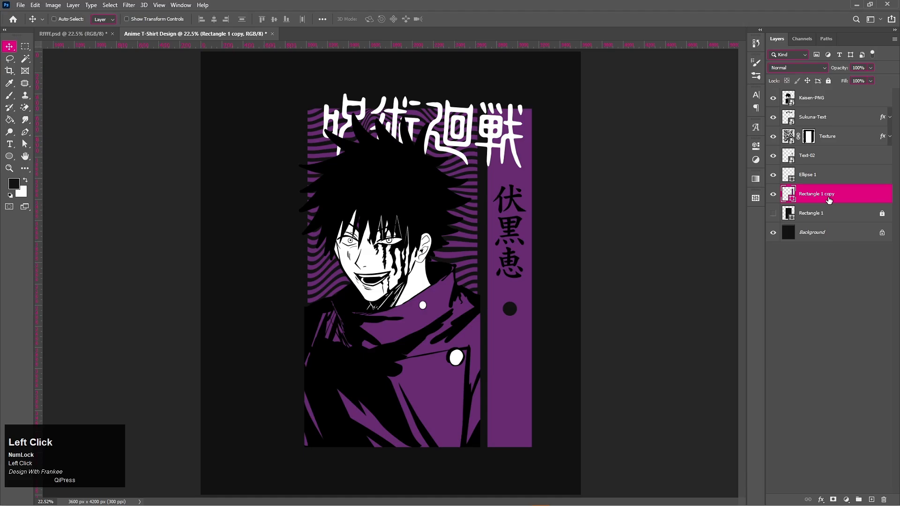
right_click(829, 199)
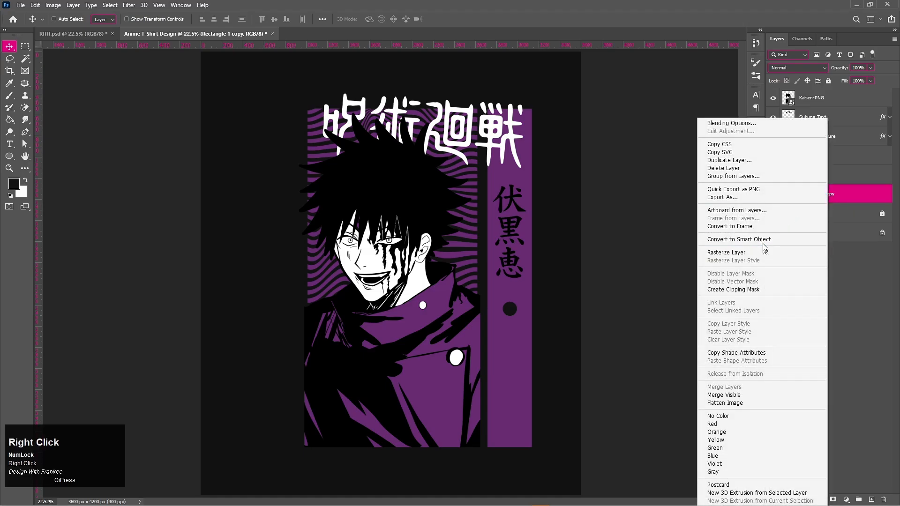
left_click(736, 243)
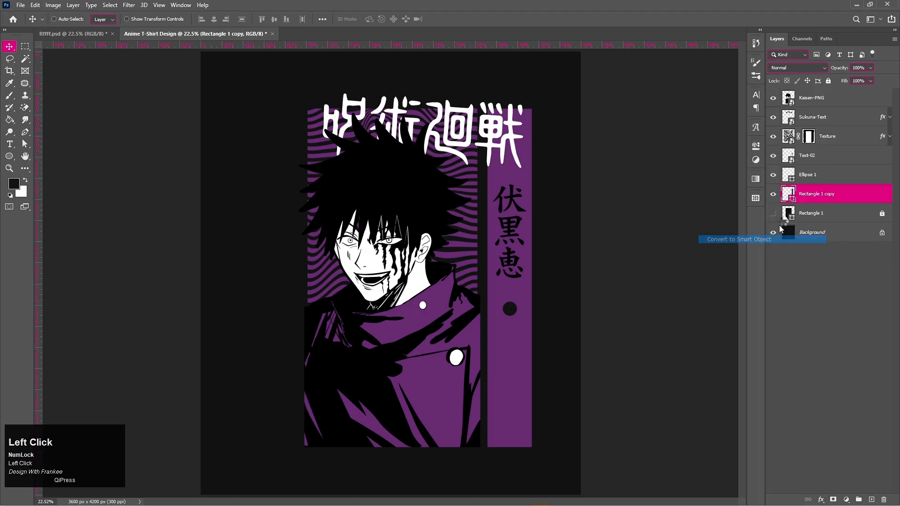
left_click(814, 180)
right_click(814, 179)
left_click(735, 242)
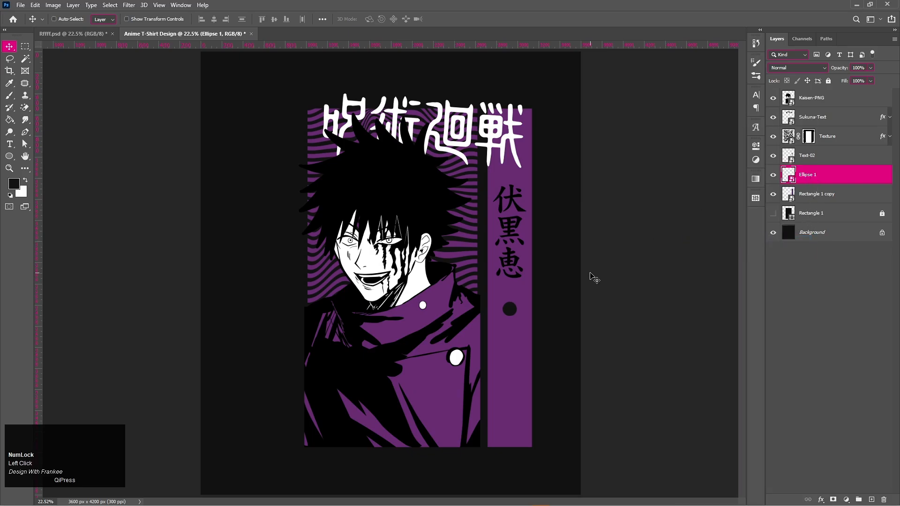
Place the Text image from the Anime T-Shirt Design 14 folder, rotated -90° and scaled to about 8.28%, left of the character's lower body
left_click(418, 499)
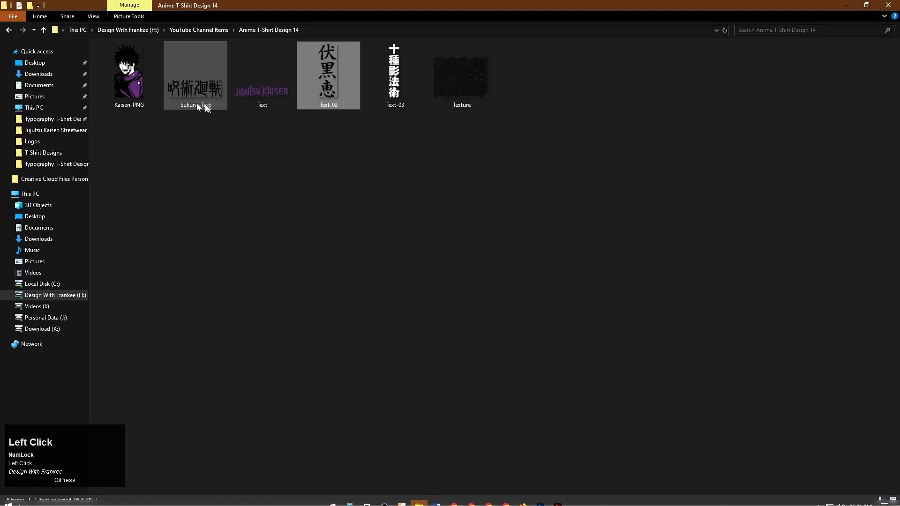
left_click_drag(251, 101, 287, 335)
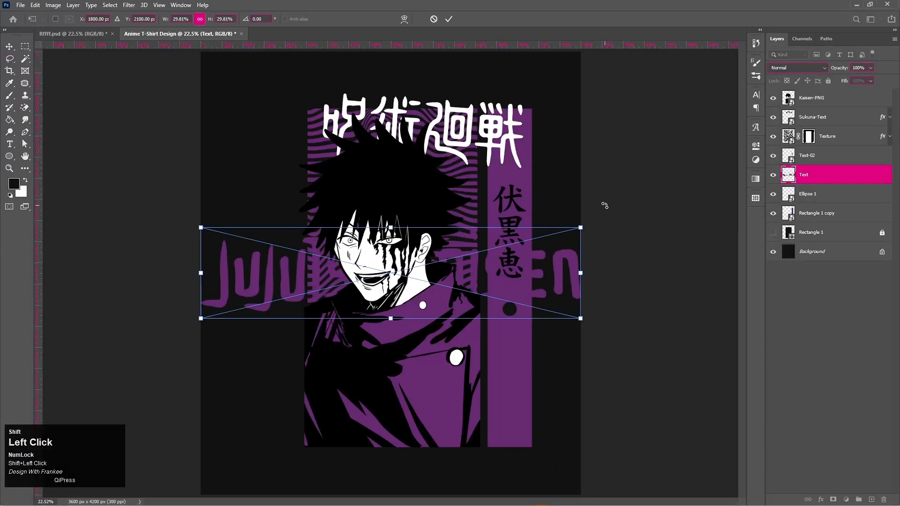
left_click_drag(605, 201, 364, 169)
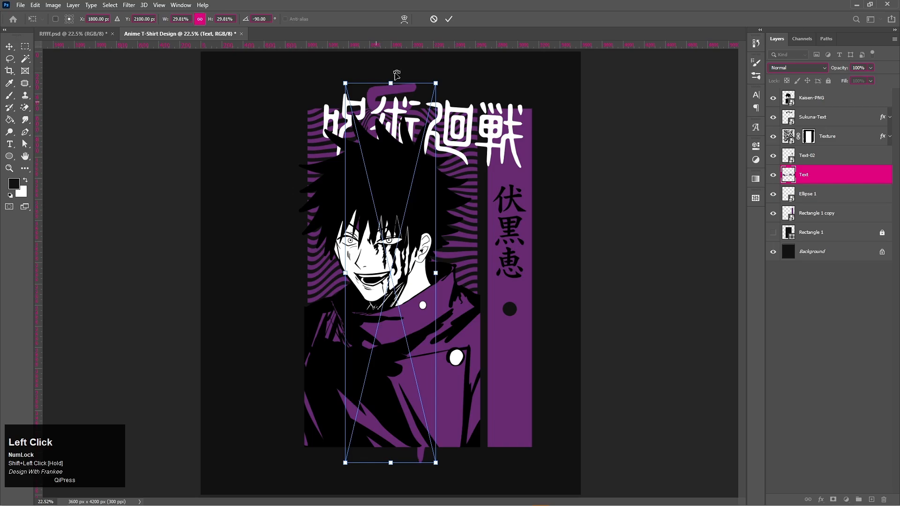
left_click_drag(392, 81, 399, 232)
left_click_drag(393, 281, 287, 402)
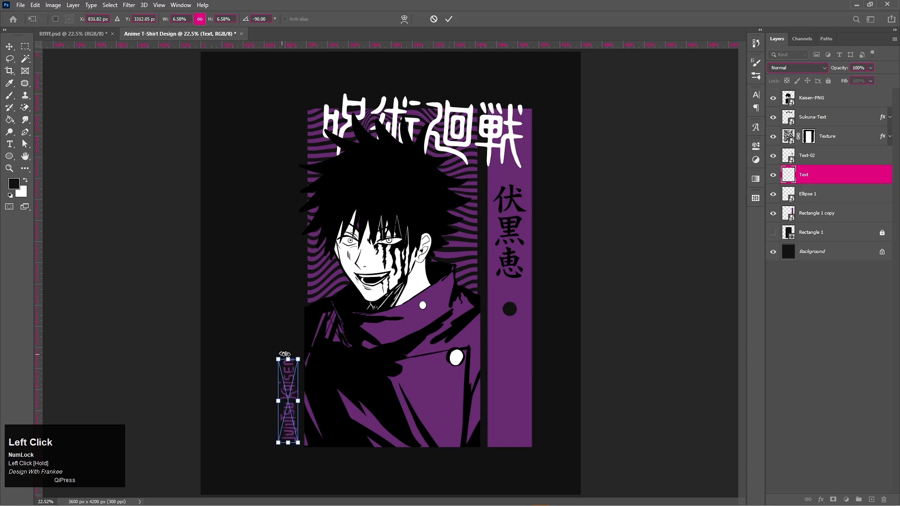
left_click_drag(290, 359, 289, 337)
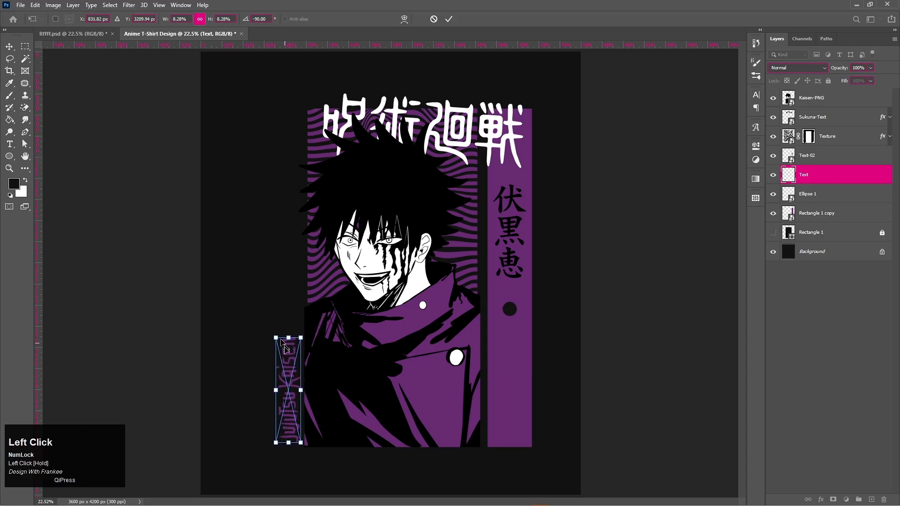
key("Return")
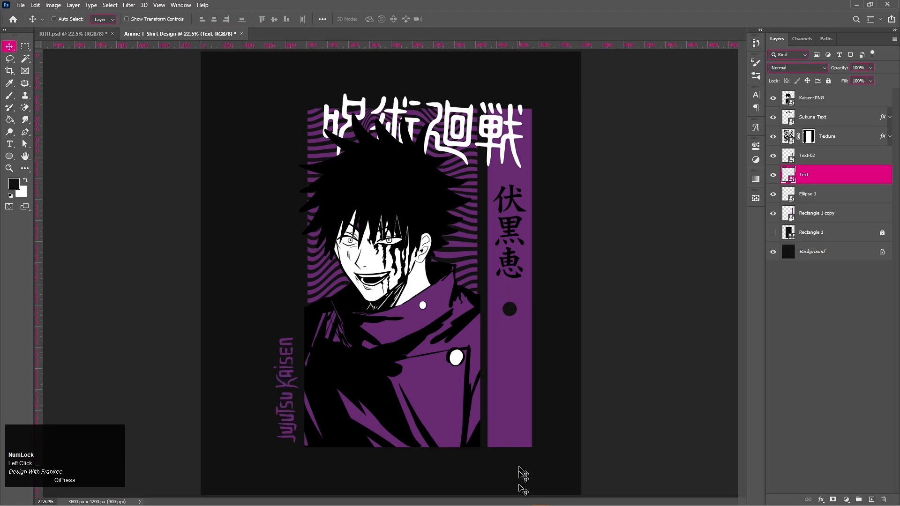
Place the Text-03 image, scaled down to a narrow vertical column, left of the texture's upper part above the Jujutsu Kaisen text
mouse_move(497, 504)
left_click(423, 502)
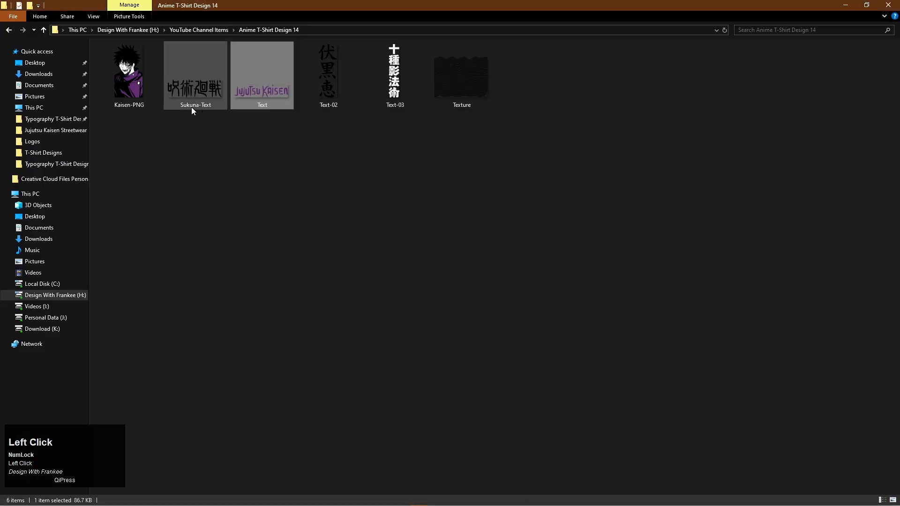
left_click_drag(393, 95, 283, 236)
left_click_drag(431, 273, 288, 189)
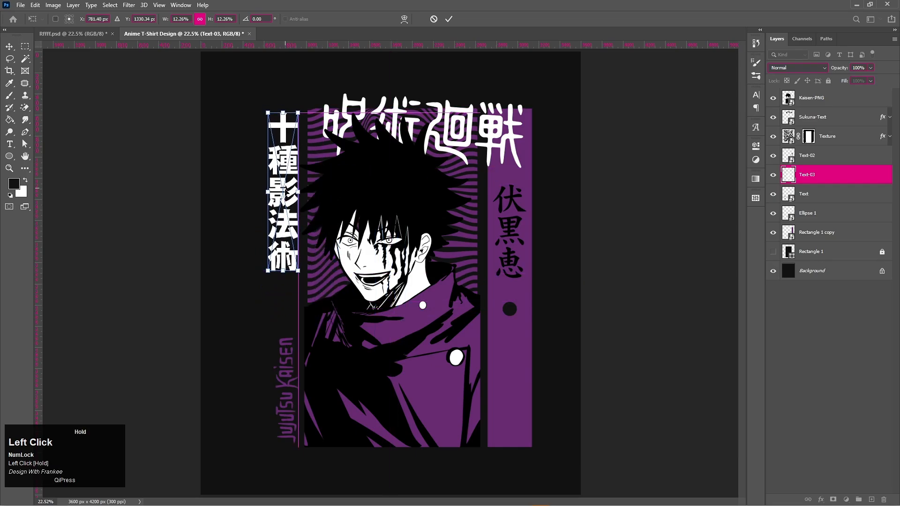
left_click_drag(282, 271, 283, 260)
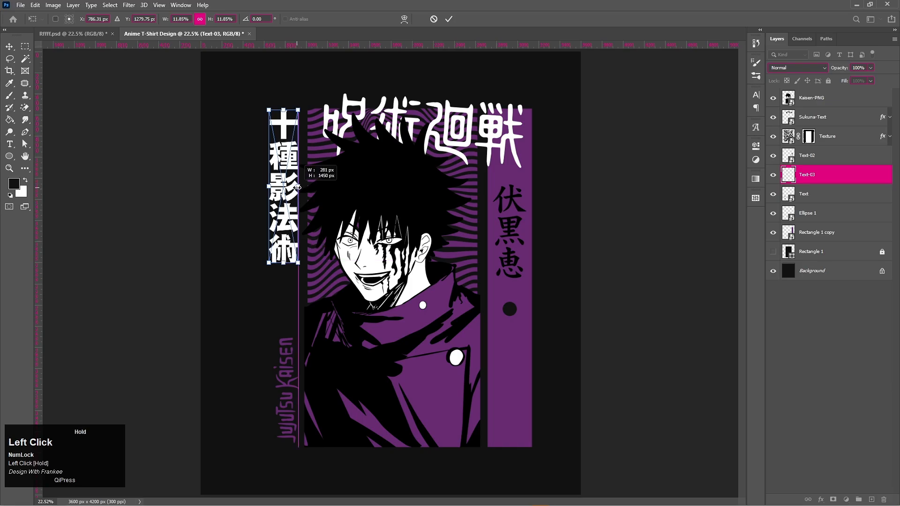
mouse_move(298, 186)
left_mouse_down()
mouse_move(271, 187)
mouse_move(290, 174)
left_mouse_up()
key("Return")
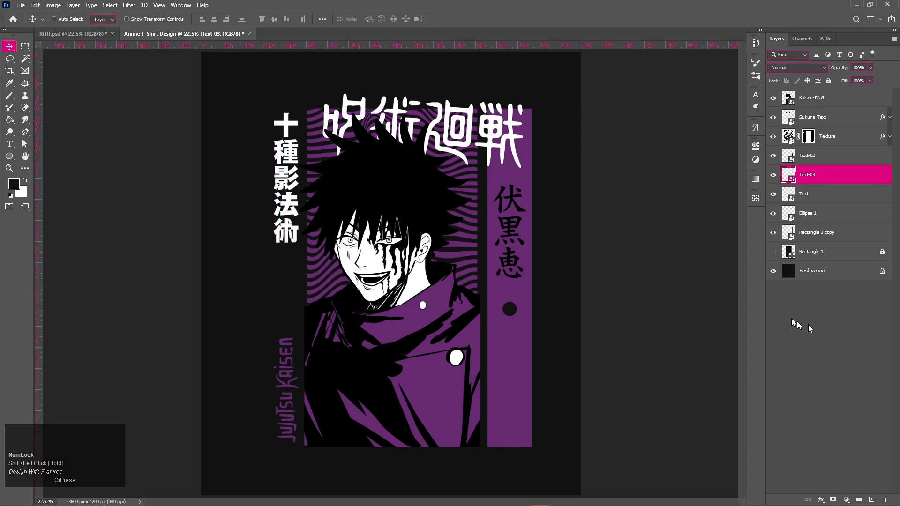
left_click(817, 118)
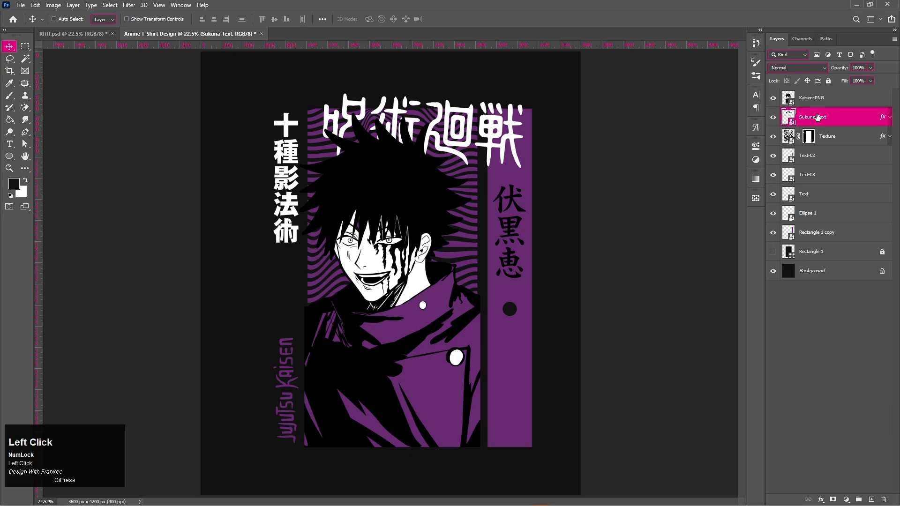
left_click(828, 216)
left_click(773, 235)
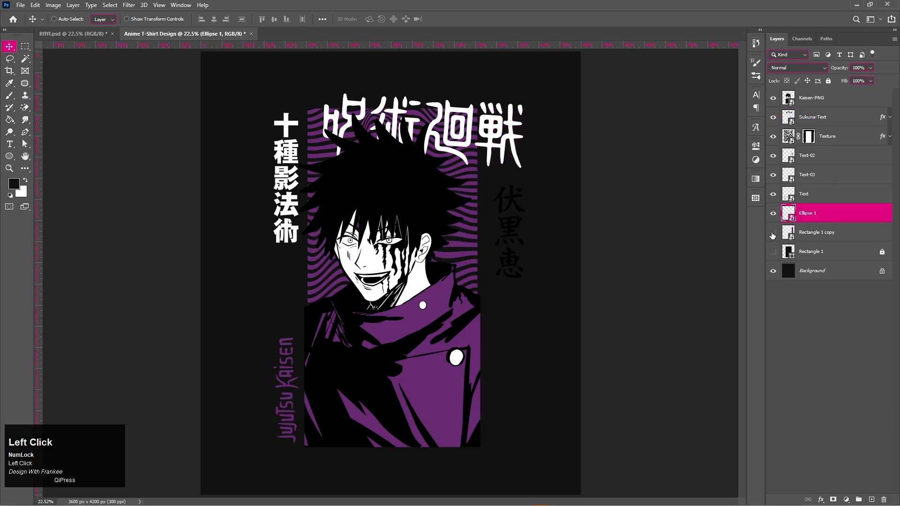
left_click(773, 234)
Add the text "megumi" beneath the character on a new type layer above Rectangle 1 copy
left_click(820, 233)
key("t")
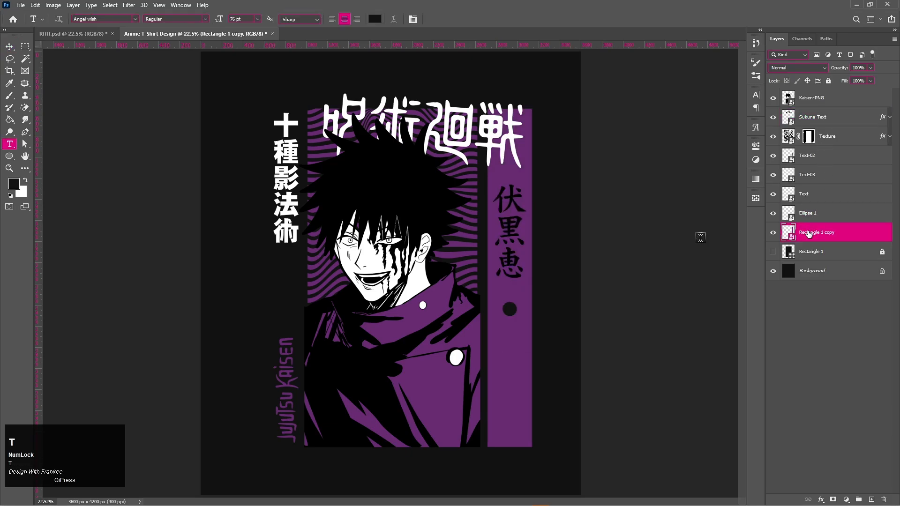
left_click(370, 478)
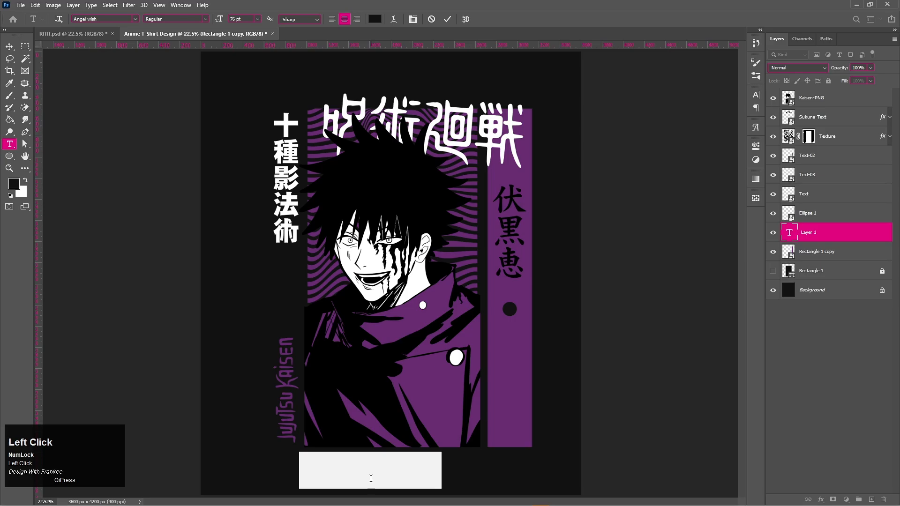
type("M")
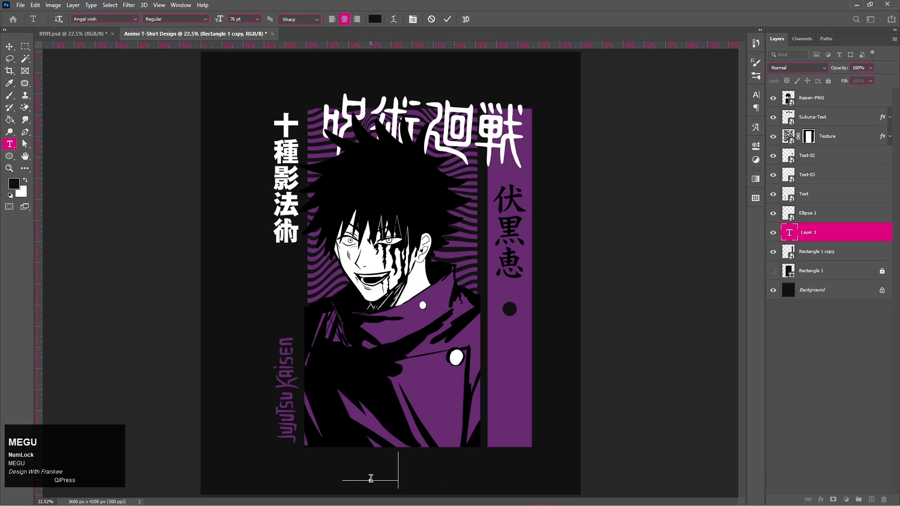
Set the colour of the whole megumi text to 000000 and commit the text
key("ctrl+a")
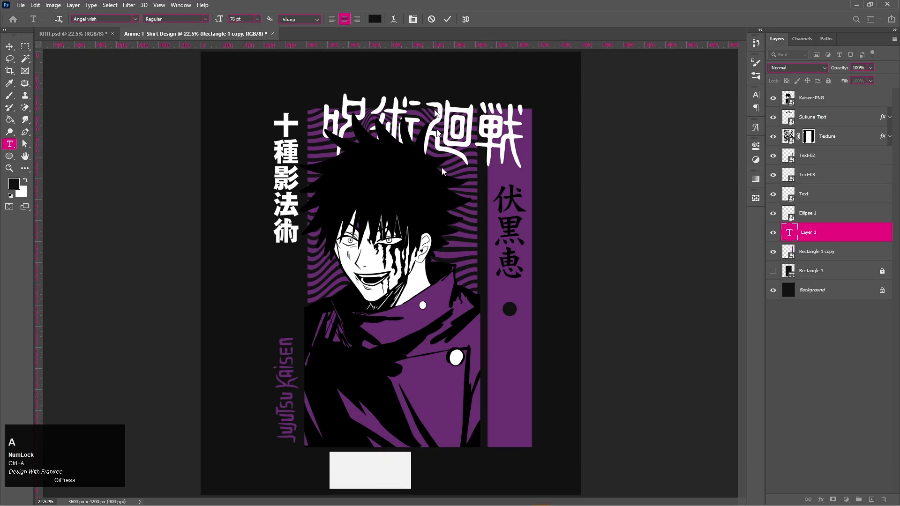
left_click(375, 20)
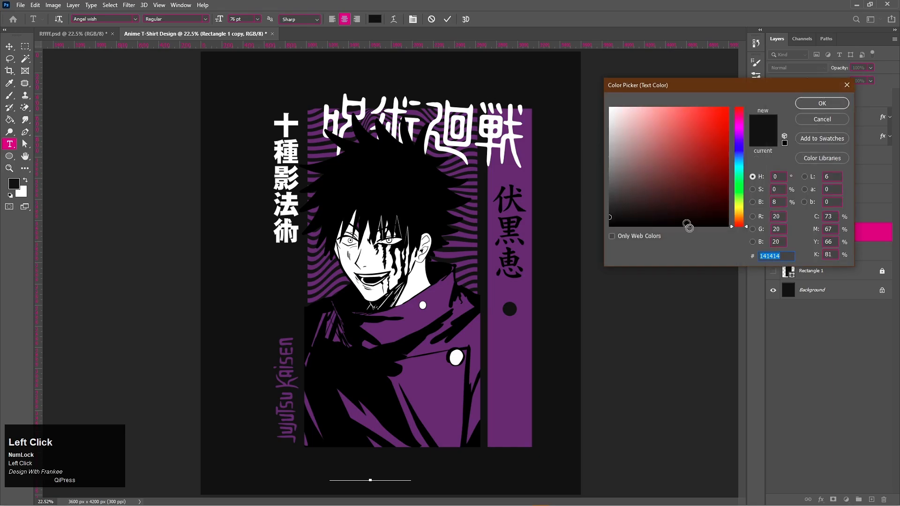
type("000000")
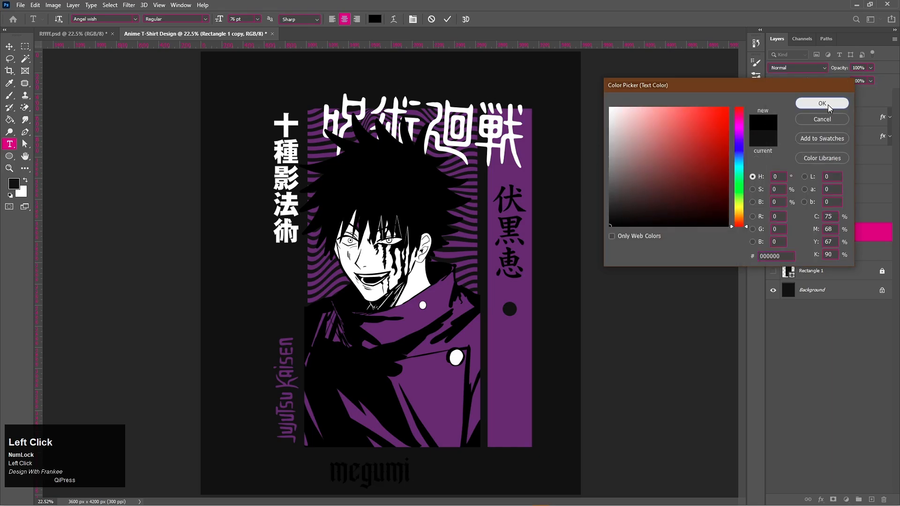
left_click(822, 103)
left_click(447, 19)
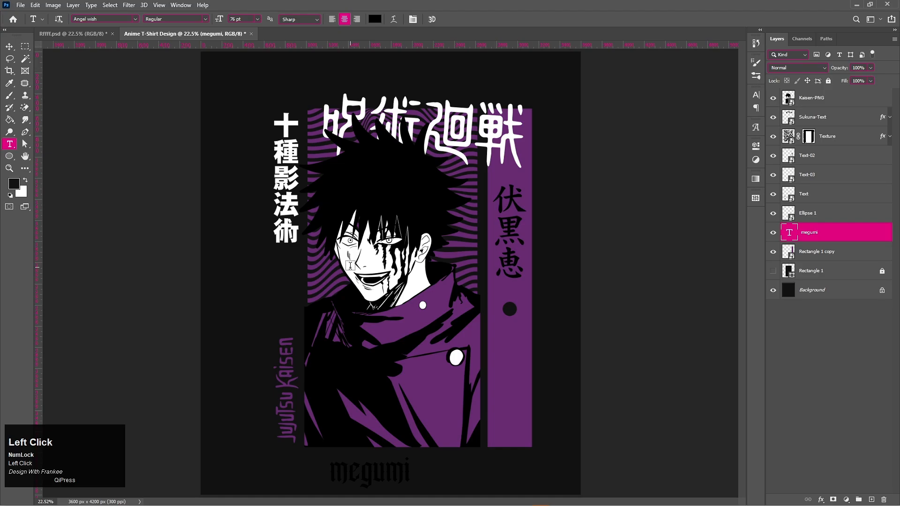
Rotate the megumi text -90°, scale it to 105.74% and place it on the lower part of the vertical purple bar
key("shift+t")
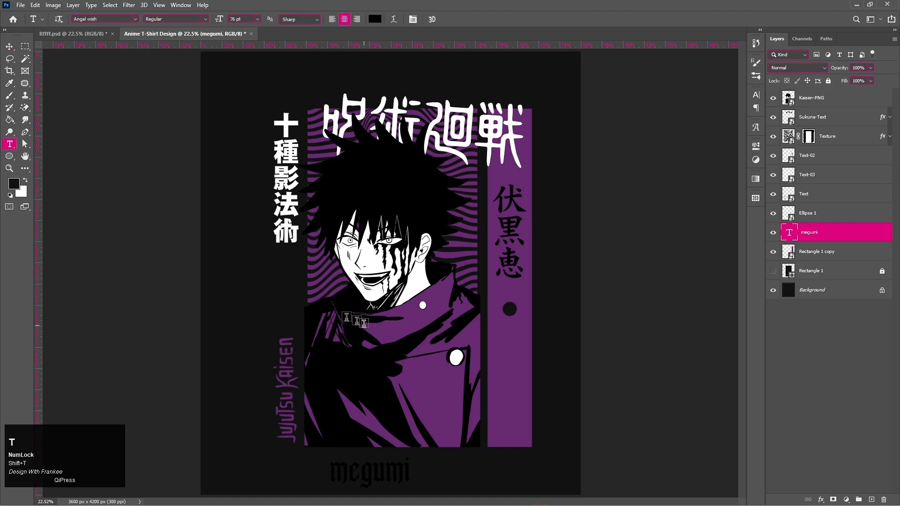
key("v")
key("ctrl+t")
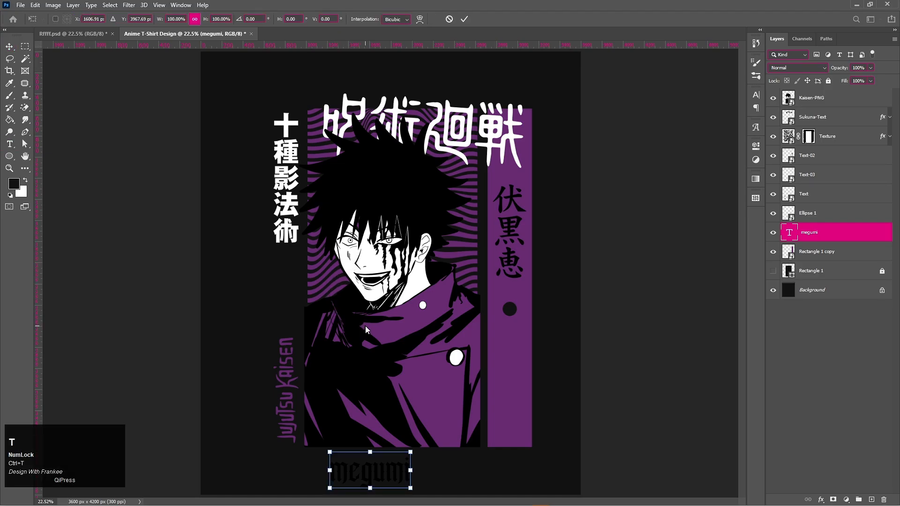
left_click_drag(422, 419, 322, 397)
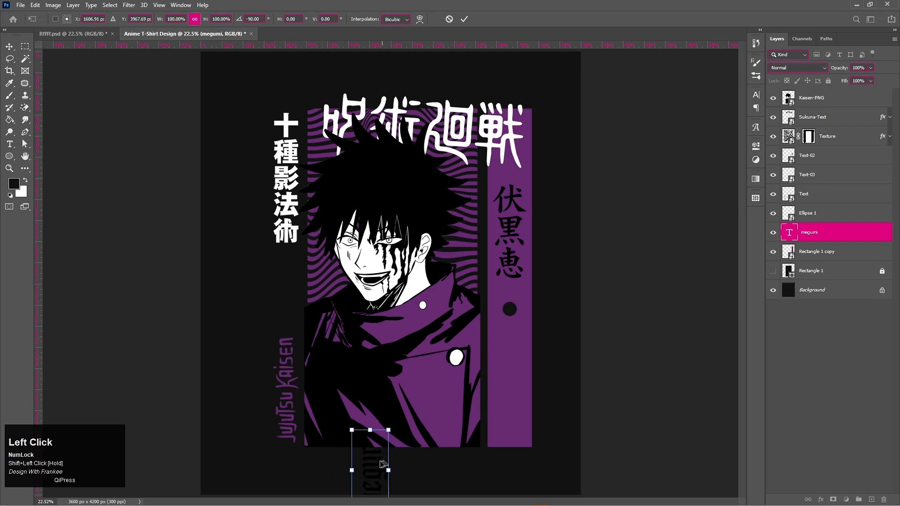
left_click_drag(372, 462, 526, 392)
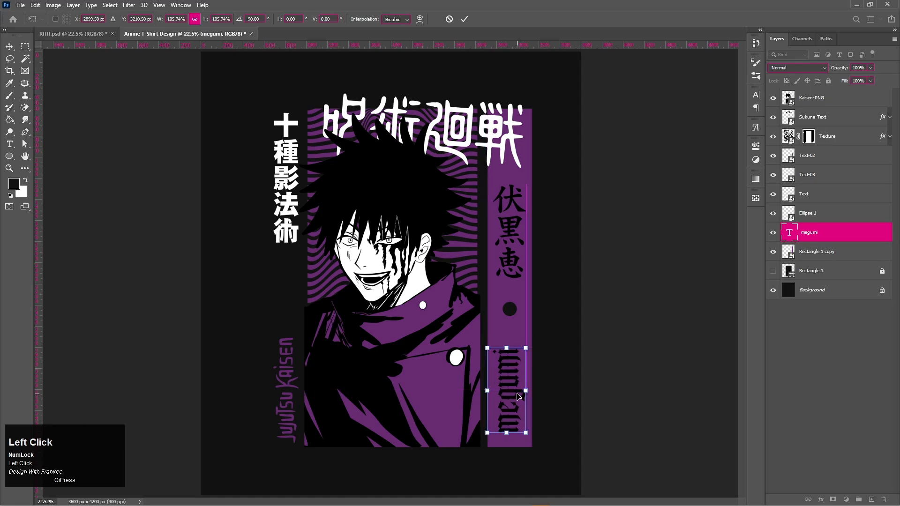
key("Return")
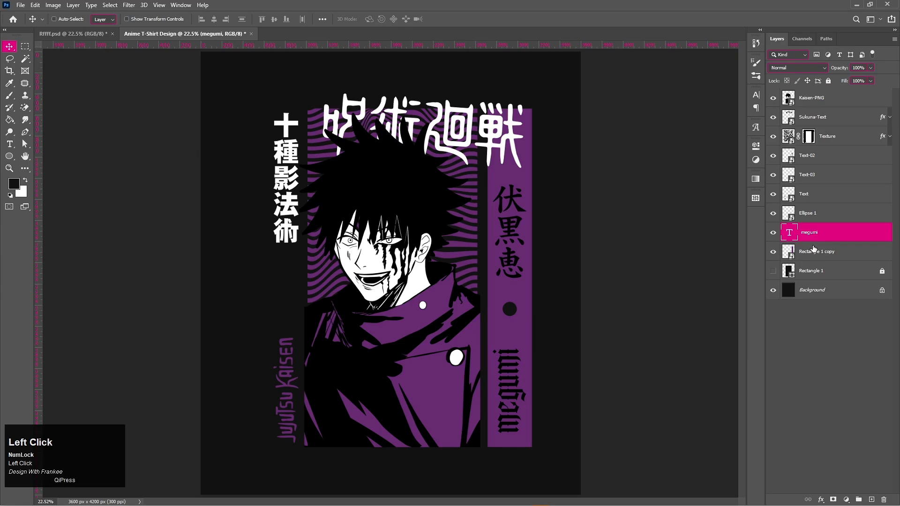
Put the megumi text layer in its own group and fine-tune the group's position on the lower part of the purple bar
key("ctrl+g")
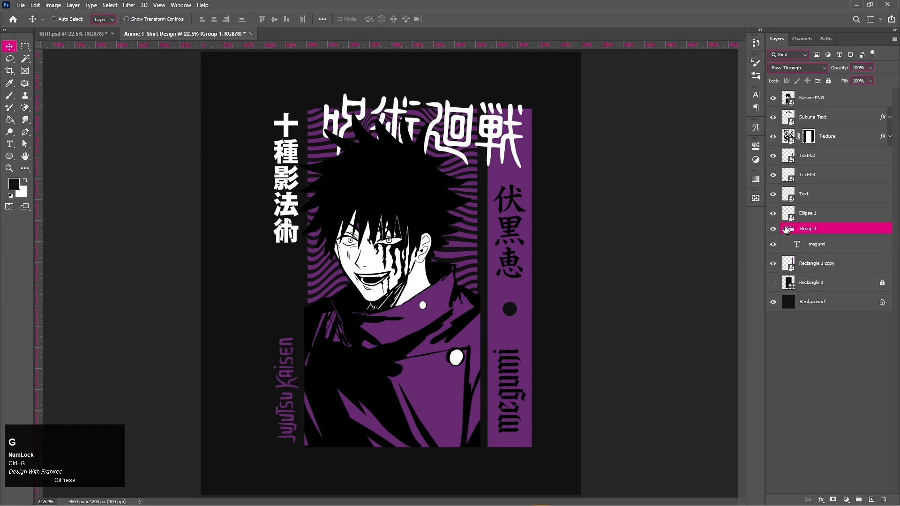
left_click(785, 229)
key("v")
key("ctrl+t")
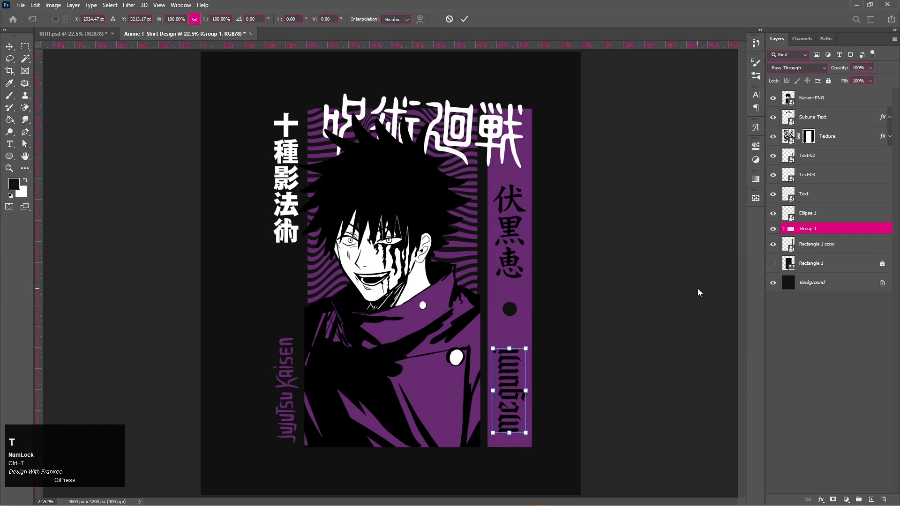
left_click_drag(509, 387, 491, 391)
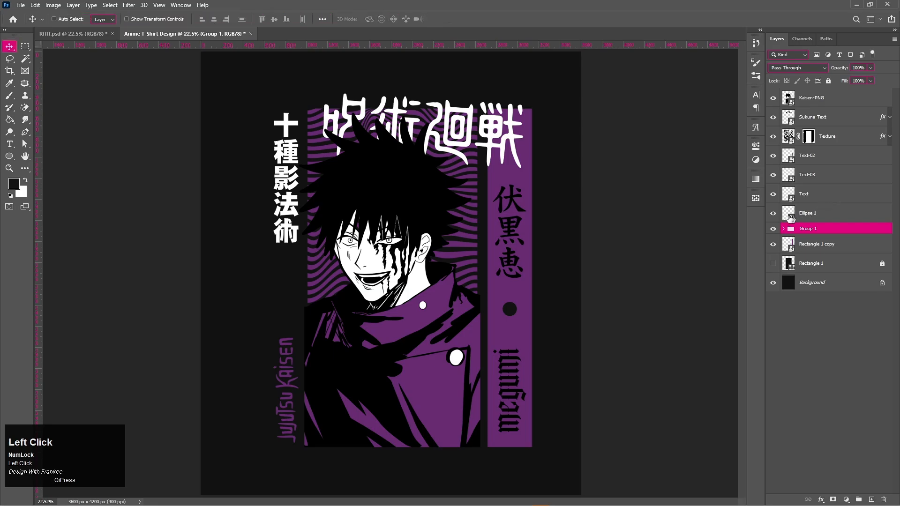
Move the Text-02 layer directly above Ellipse 1 and distribute Text-02, Ellipse 1 and Group 1 evenly along the purple bar
left_click(775, 195)
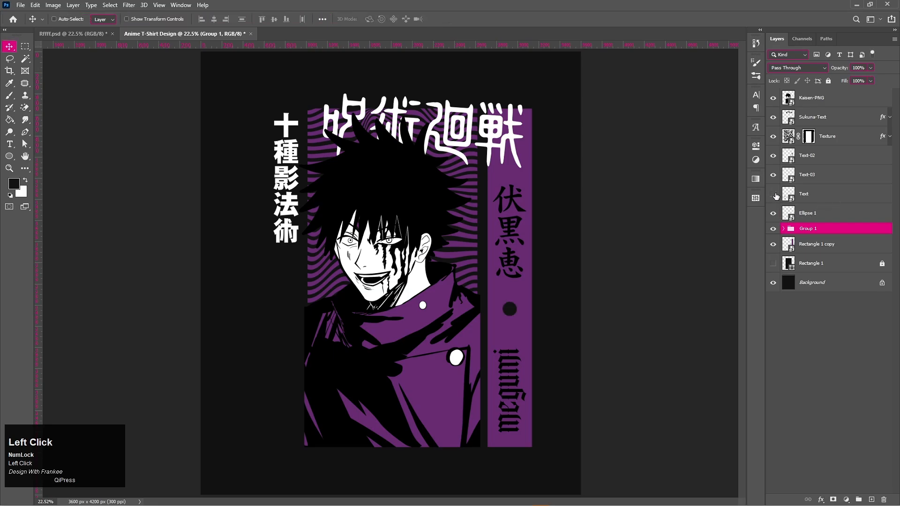
left_click(775, 194)
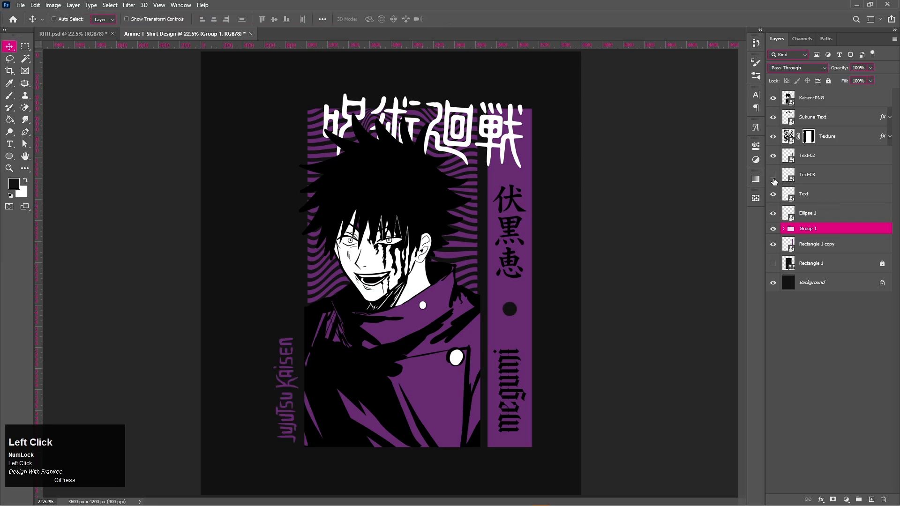
left_click(774, 176)
left_click(774, 156)
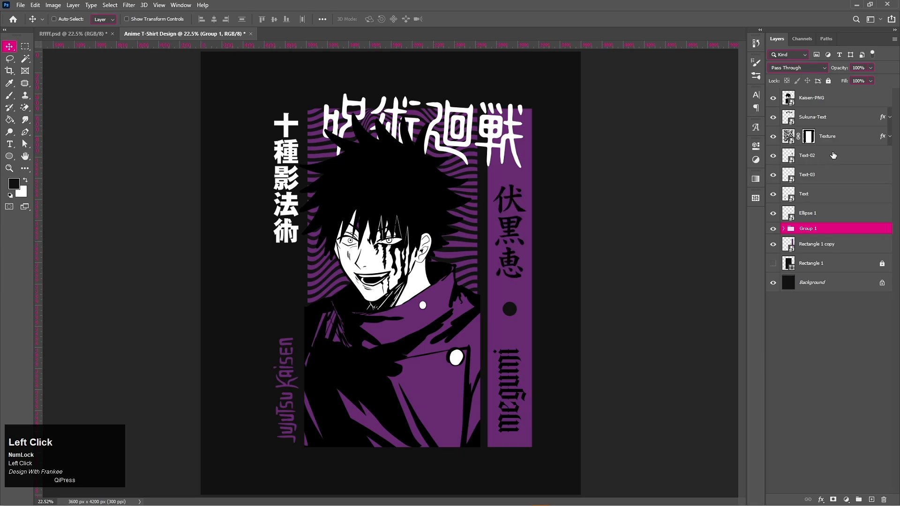
left_click_drag(820, 157, 820, 205)
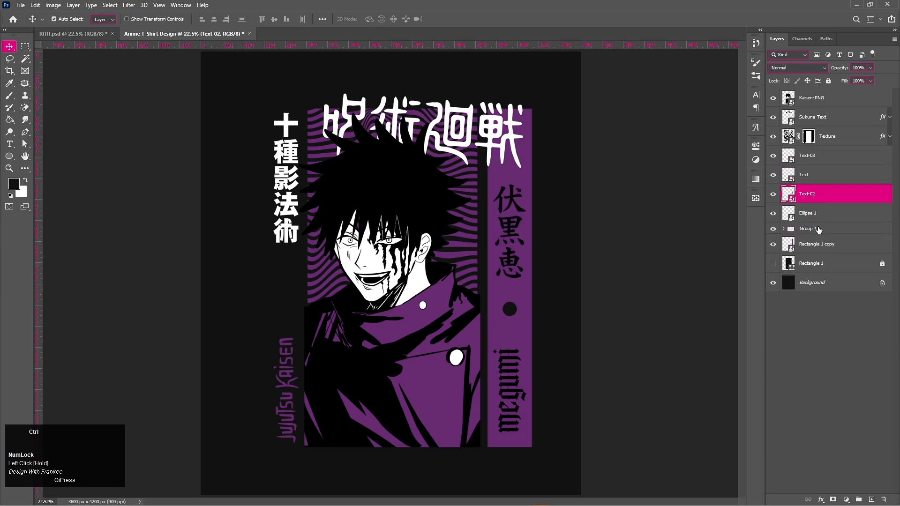
left_click(818, 228, "ctrl")
left_click(814, 215, "ctrl")
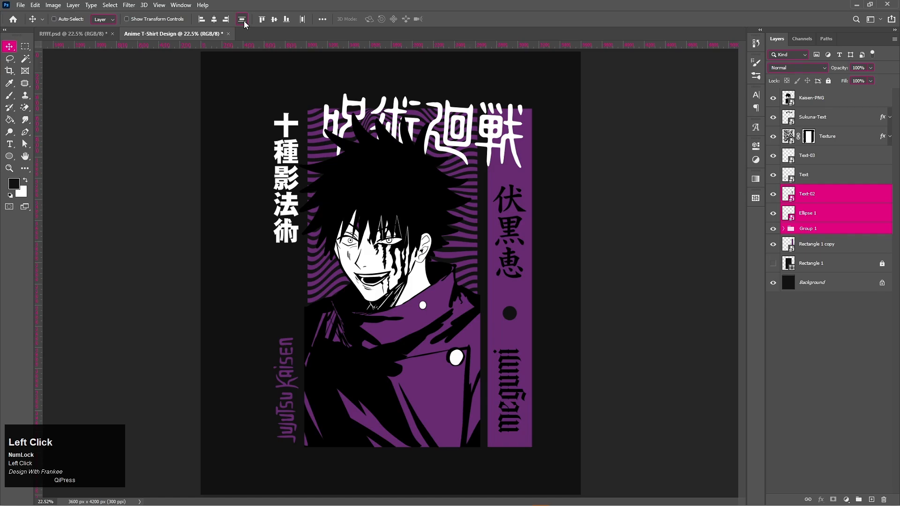
left_click(811, 345)
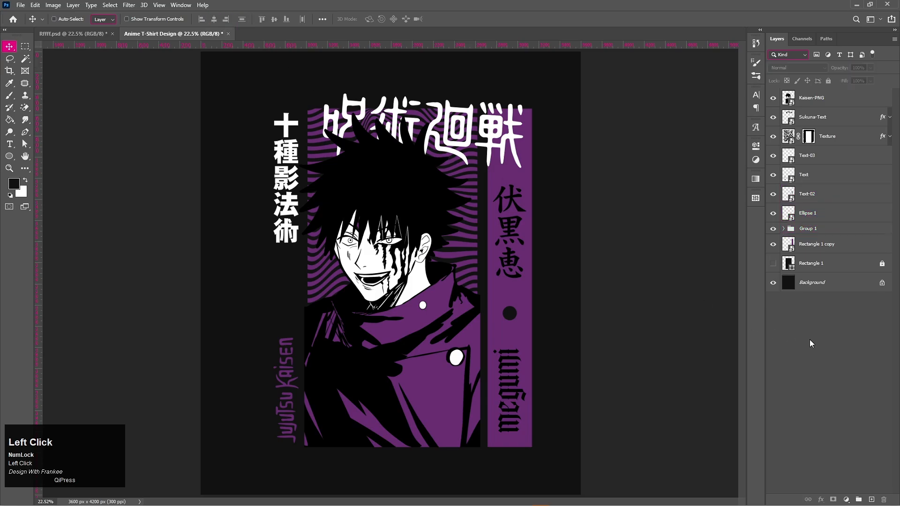
Group all layers from Kaisen-PNG down to Rectangle 1 copy and create a merged single-layer copy of the group
left_click(818, 102)
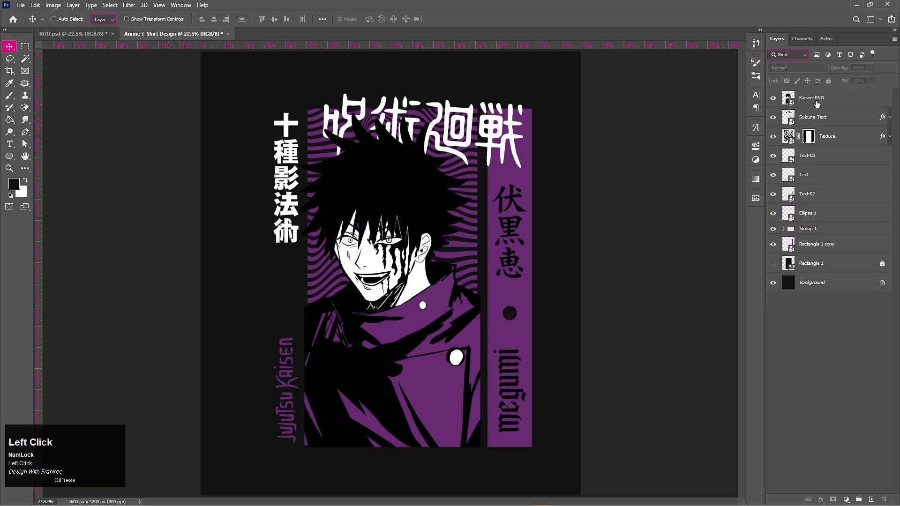
left_click(822, 251, "shift")
key("ctrl+g")
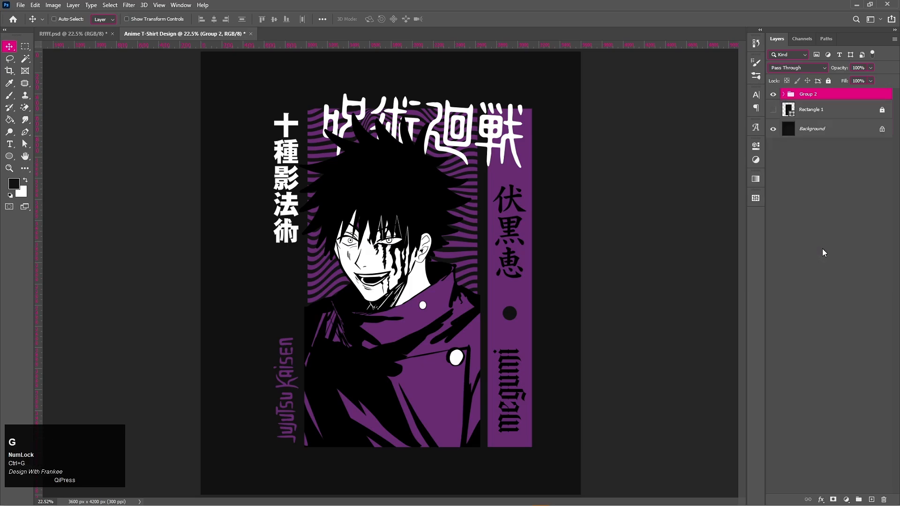
key("ctrl+j")
key("ctrl+e")
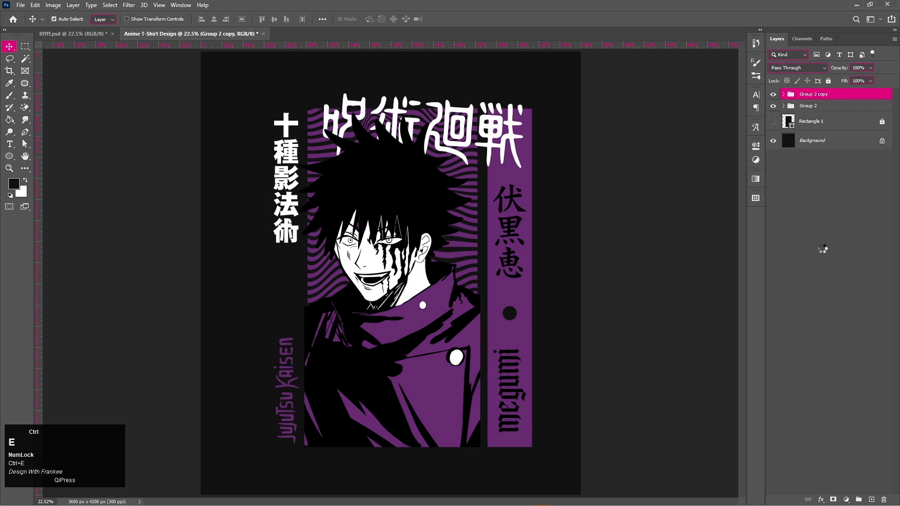
Hide the original Group 2 and convert the merged Group 2 copy layer to a smart object
left_click(823, 97)
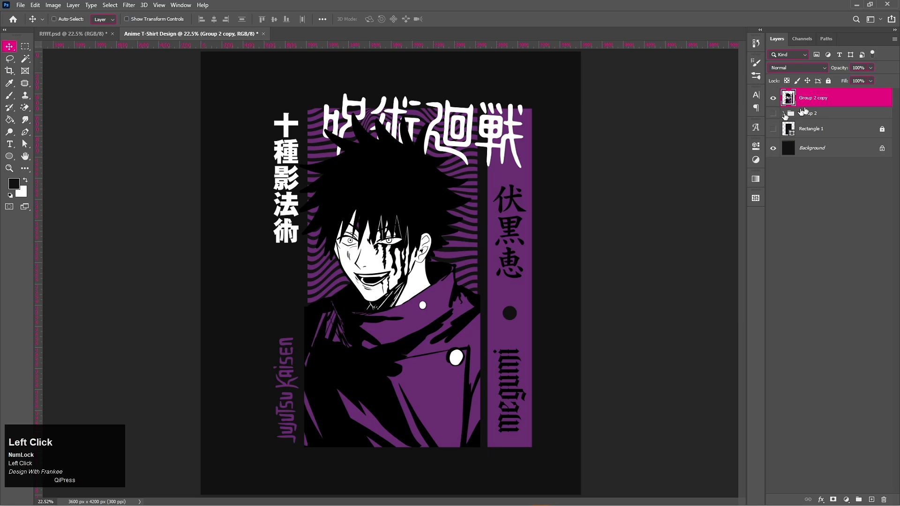
right_click(823, 97)
left_click(812, 219)
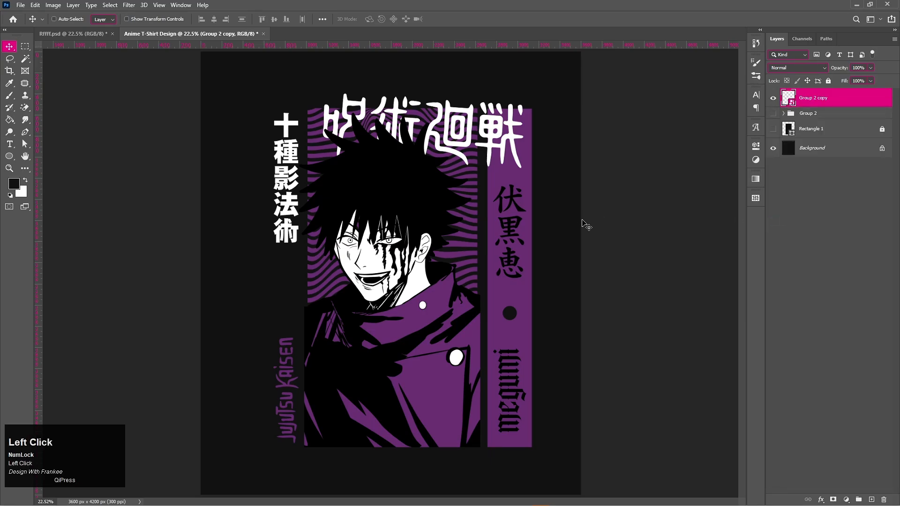
Scale the Group 2 copy smart object to about 119.21% and centre it on the canvas at X 1800, Y 2100 px
key("v")
key("ctrl+t")
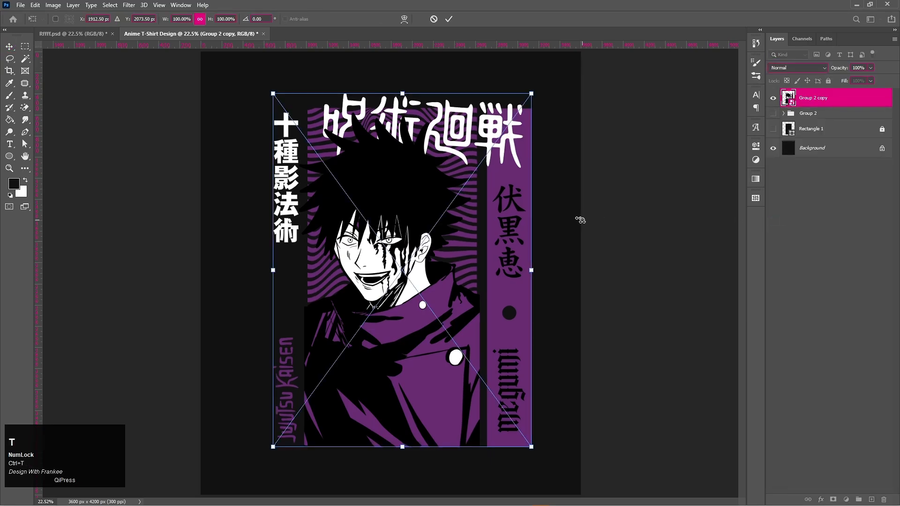
left_click_drag(530, 270, 552, 276)
left_click_drag(403, 279, 391, 281)
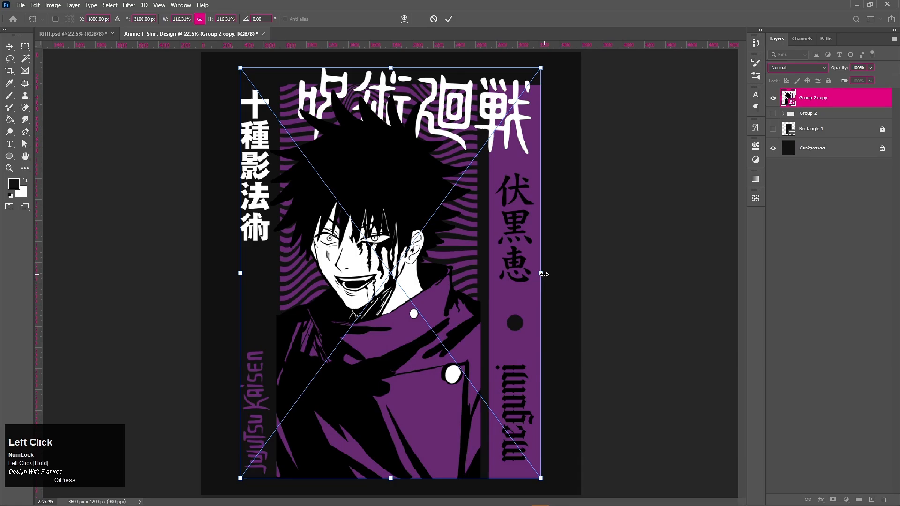
left_click_drag(544, 274, 548, 273)
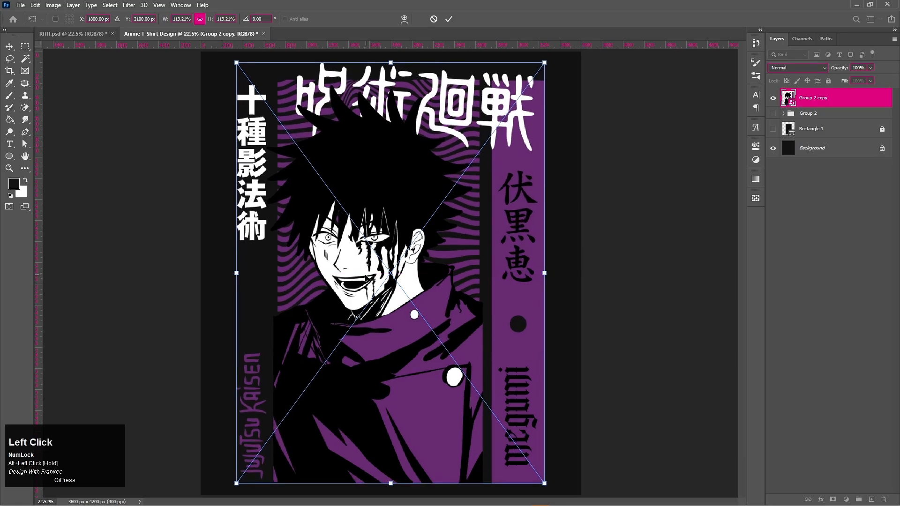
left_click_drag(366, 271, 368, 275)
key("Return")
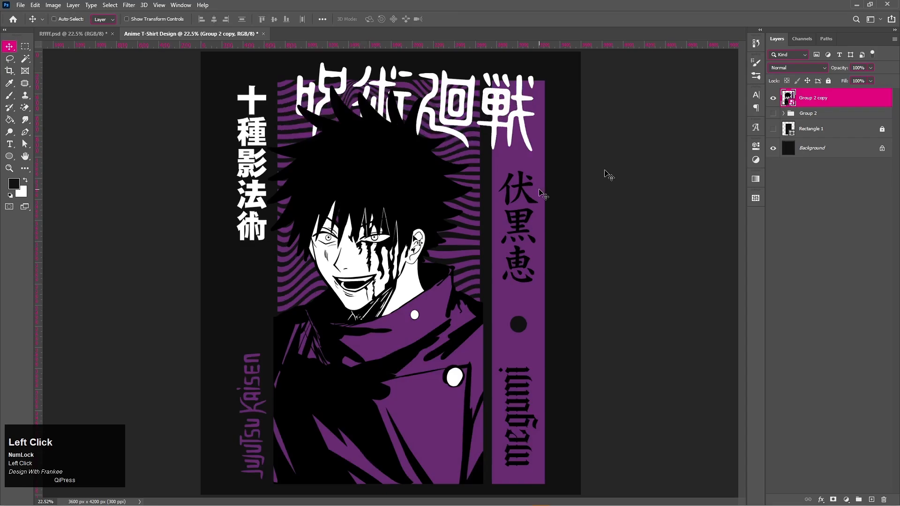
left_click(774, 103)
left_click(774, 103)
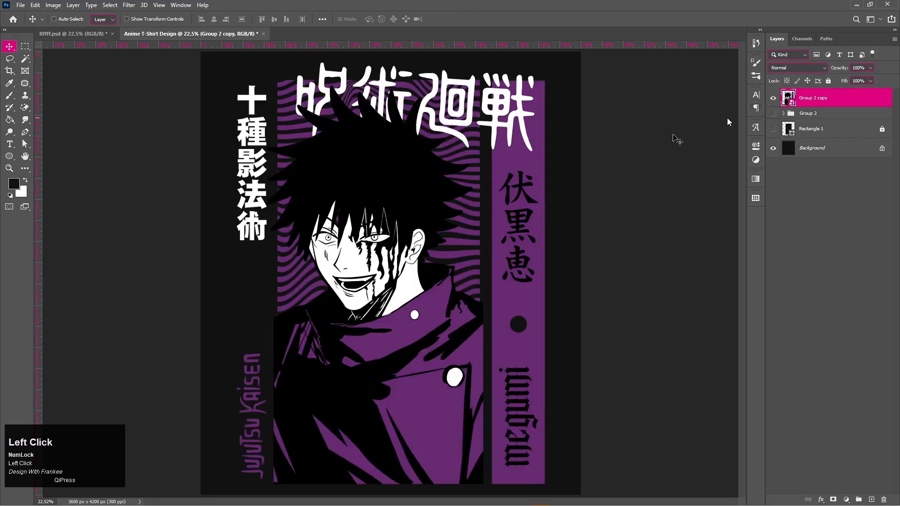